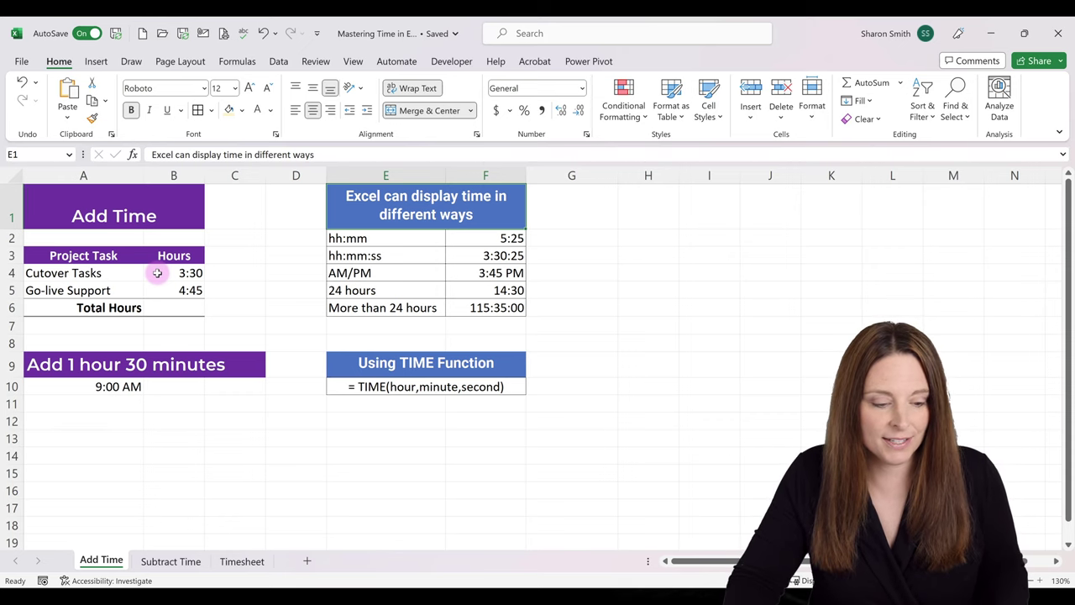
# - AutoSum the two task times into Total Hours B6 as =SUM(B4:B5), showing 8:15
pyautogui.click(178, 308)
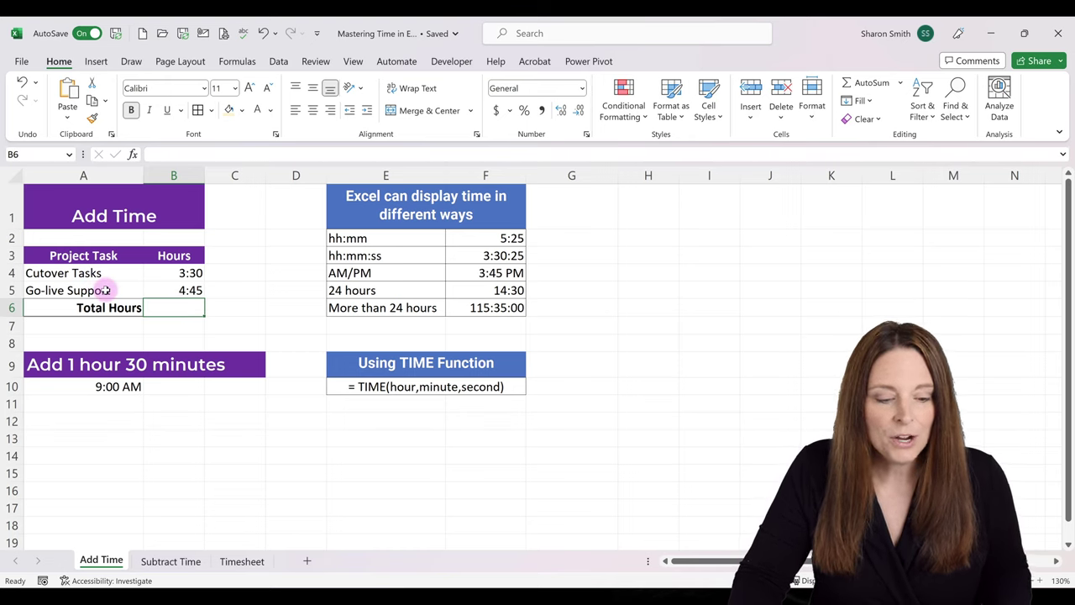
pyautogui.click(869, 84)
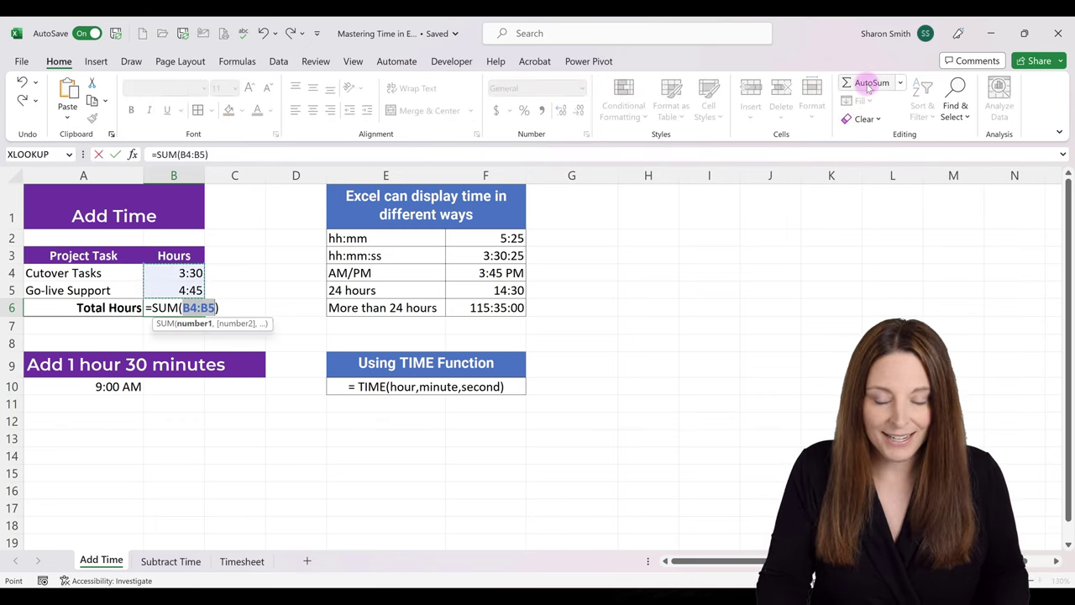
pyautogui.press('Return')
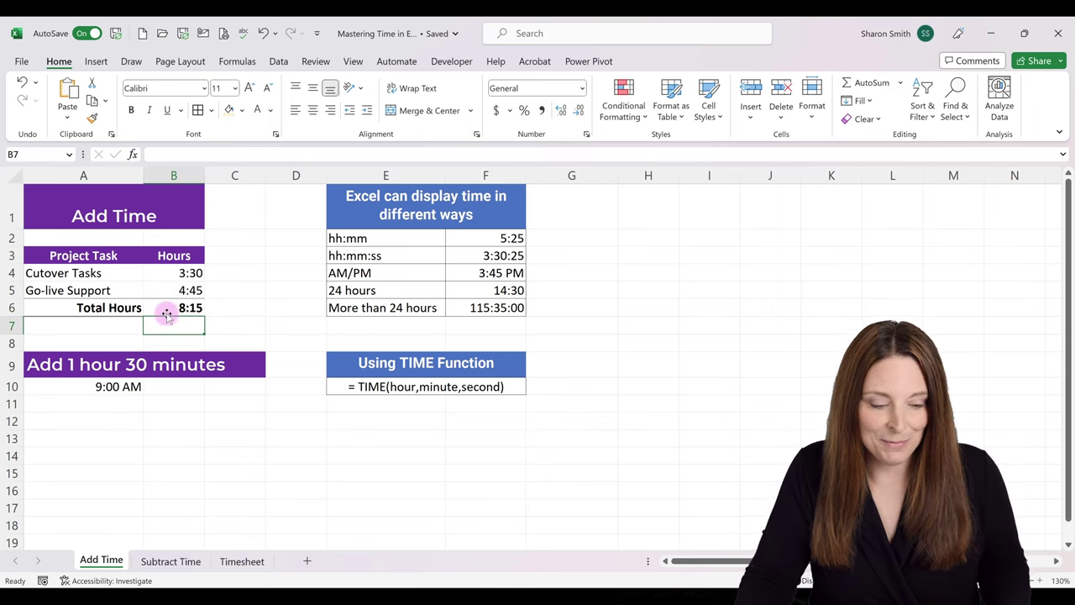
pyautogui.click(165, 273)
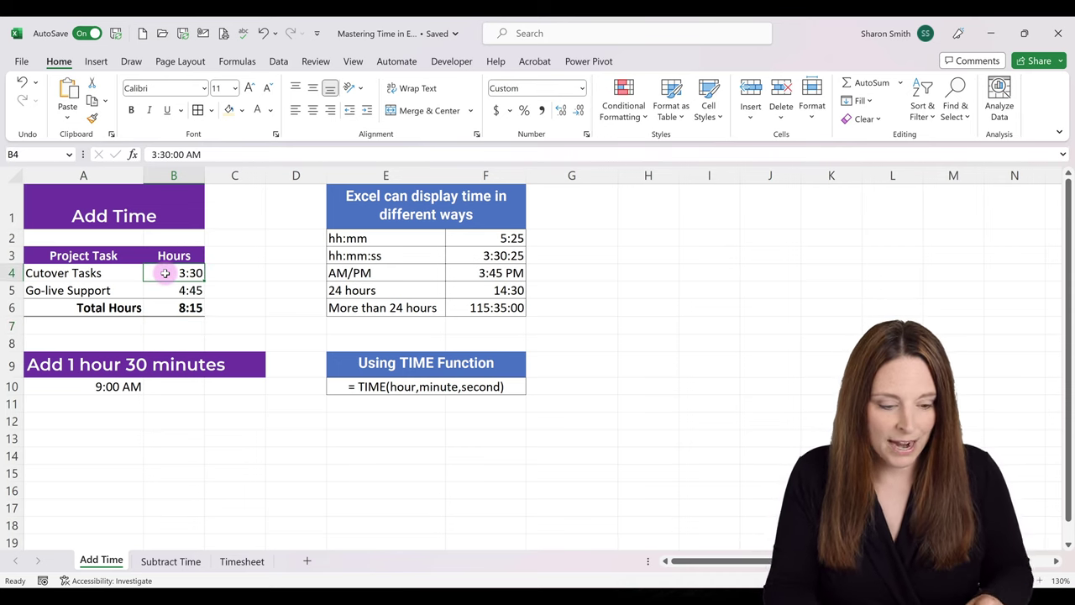
# - Change Cutover Tasks to 16:30 and Go-live Support to 18:25
pyautogui.doubleClick(166, 273)
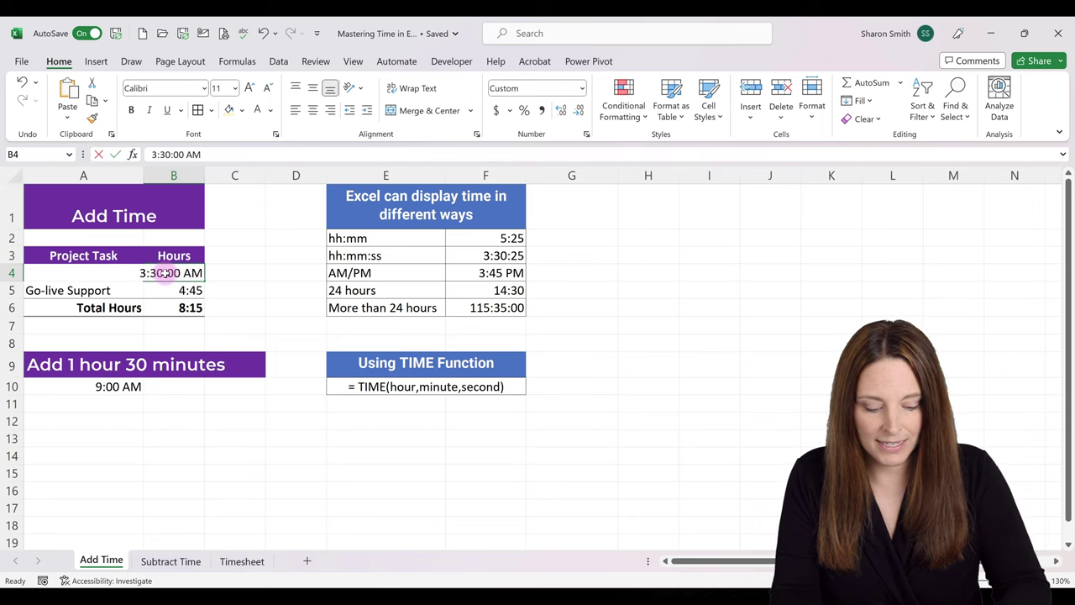
pyautogui.write('16:30')
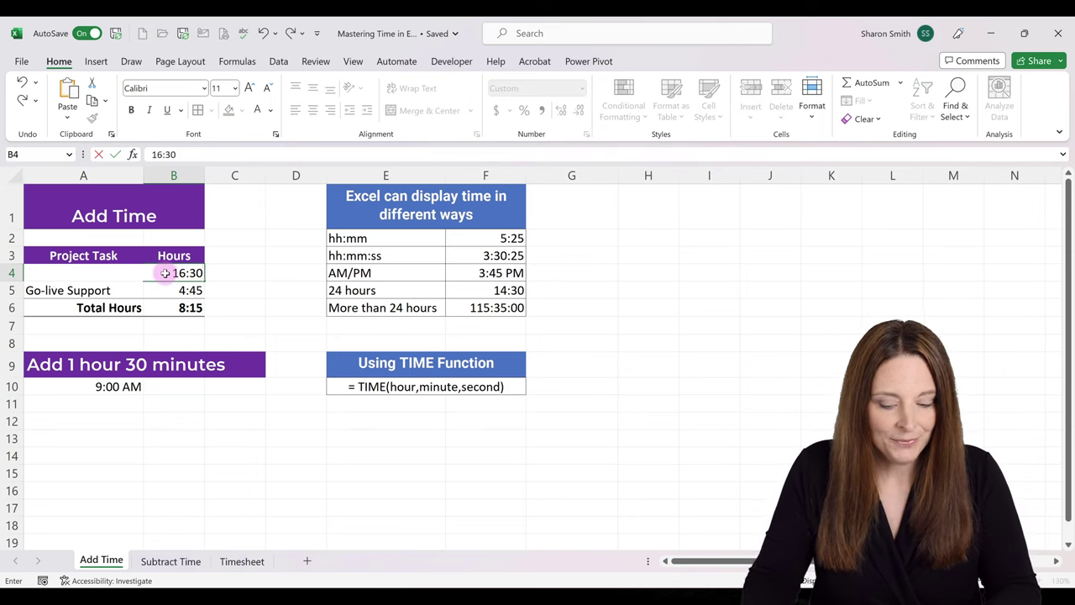
pyautogui.press('Return')
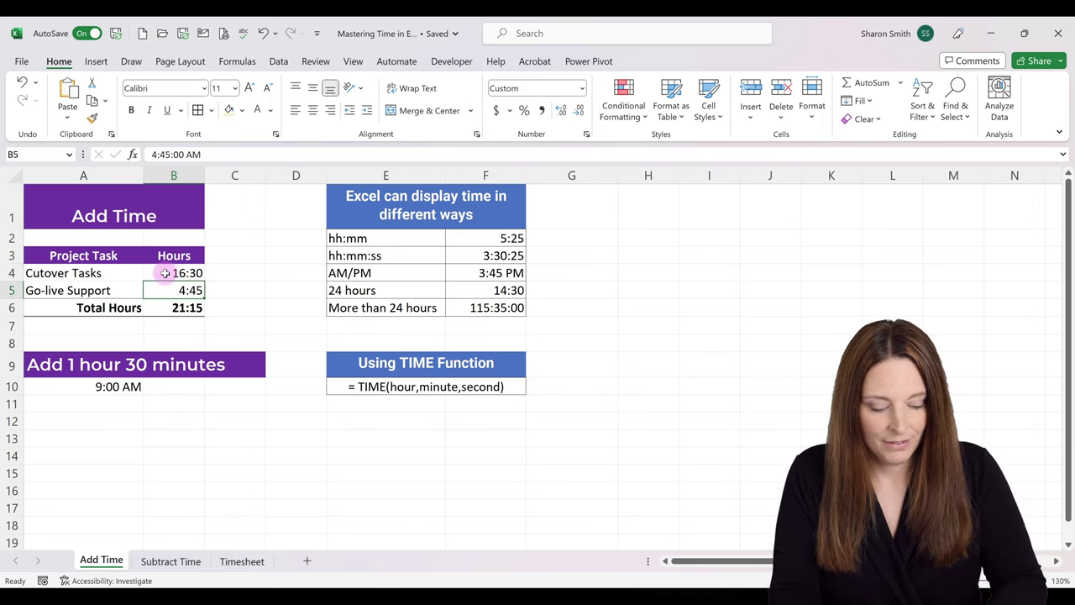
pyautogui.press('F2')
pyautogui.write('18:')
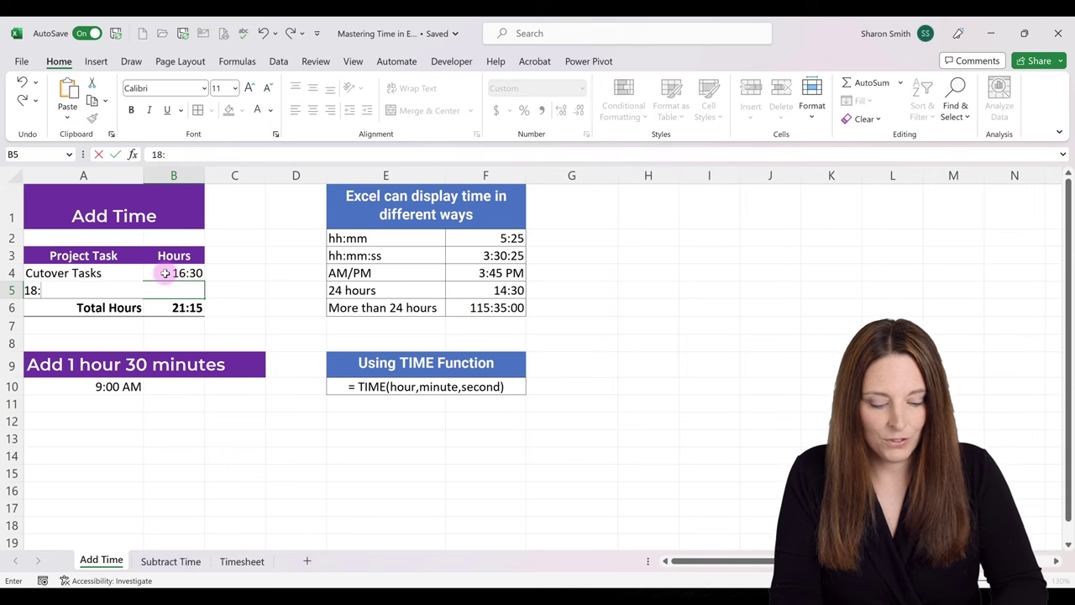
pyautogui.write('25')
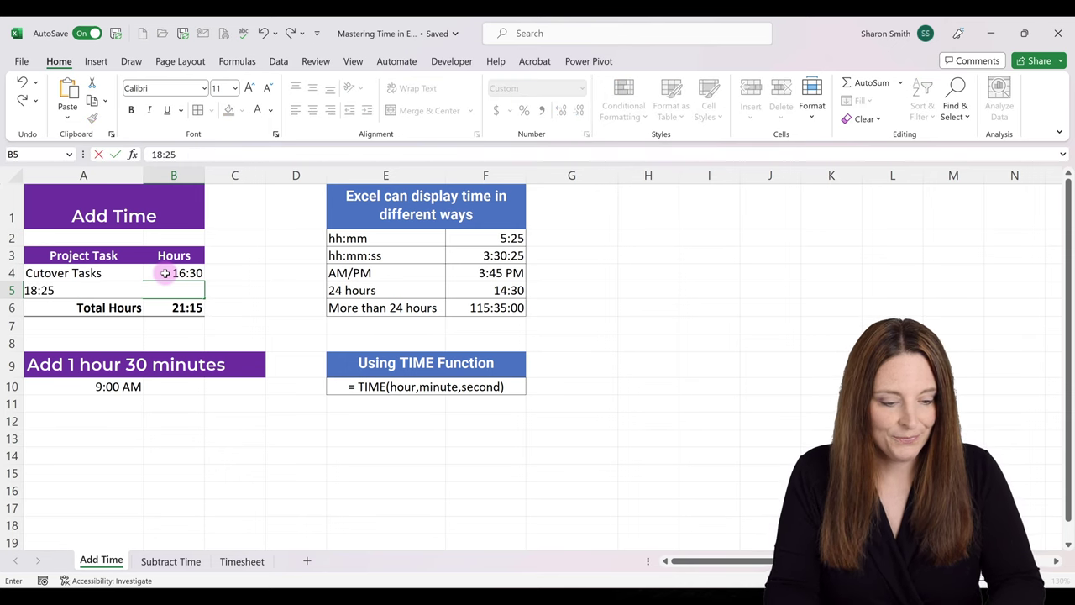
pyautogui.press('Return')
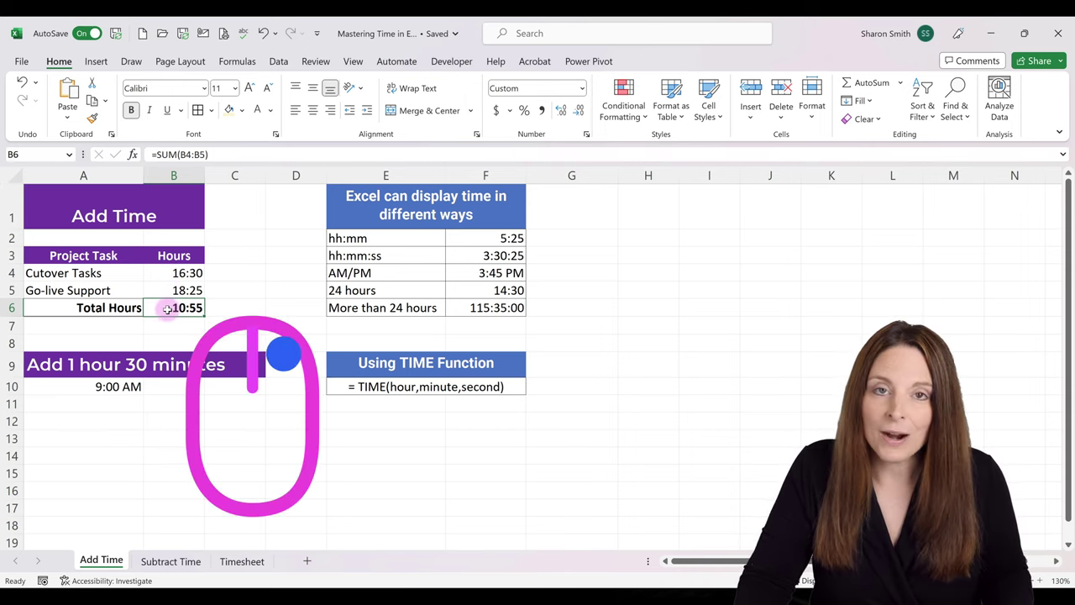
# - Give Total Hours in B6 the custom [h]:mm format so it shows 34:55
pyautogui.rightClick(167, 309)
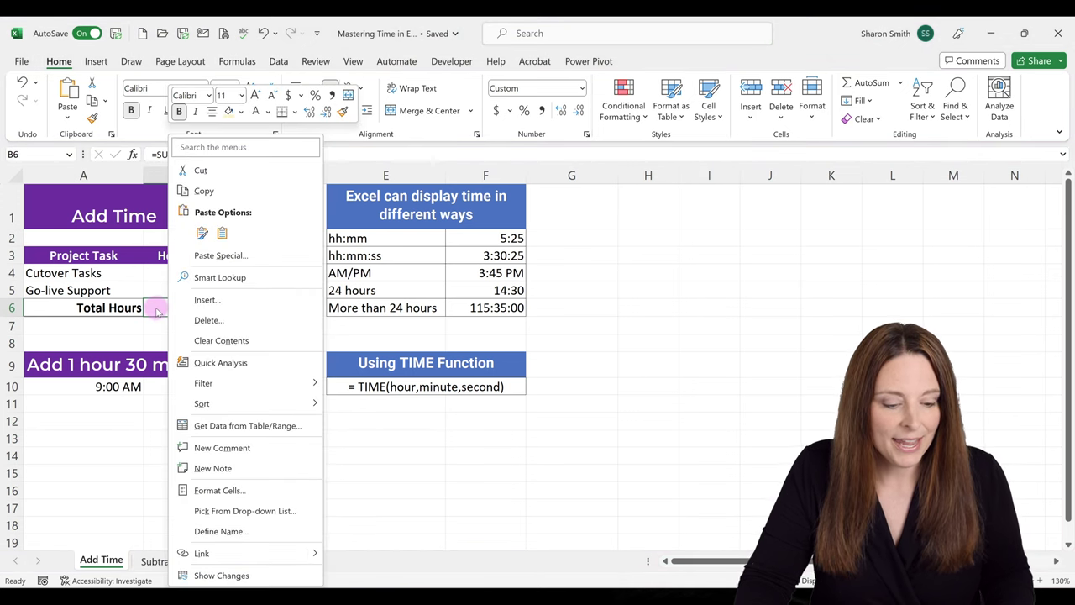
pyautogui.click(229, 490)
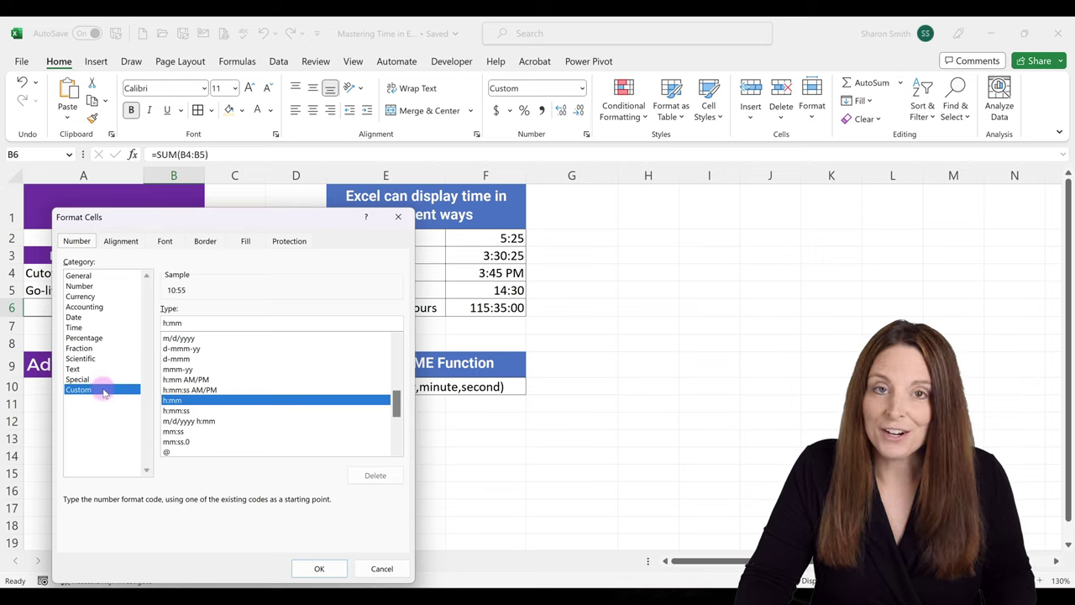
pyautogui.doubleClick(168, 324)
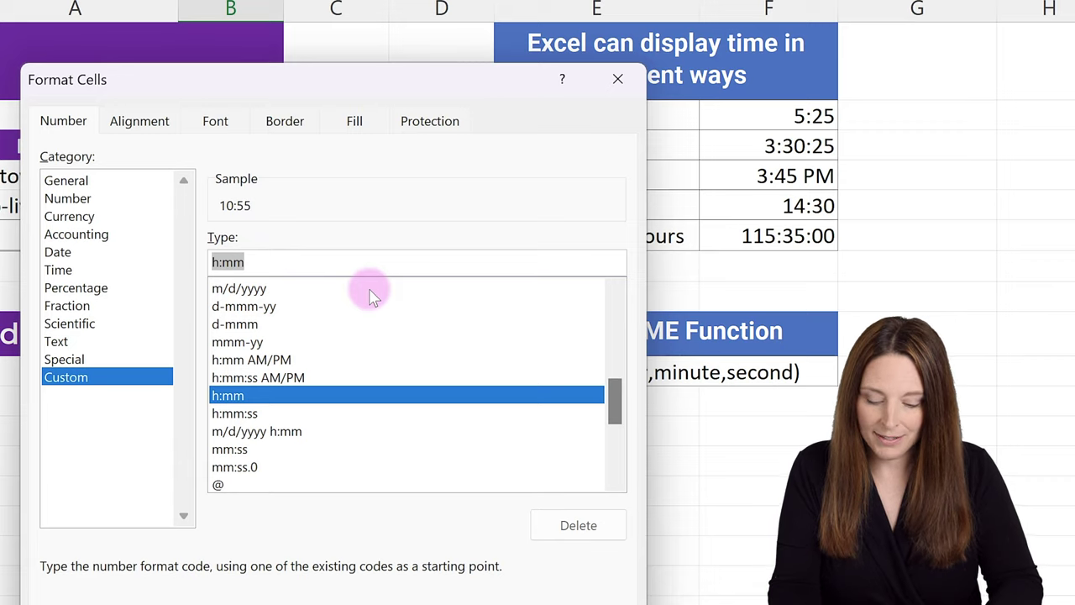
pyautogui.write('[h]')
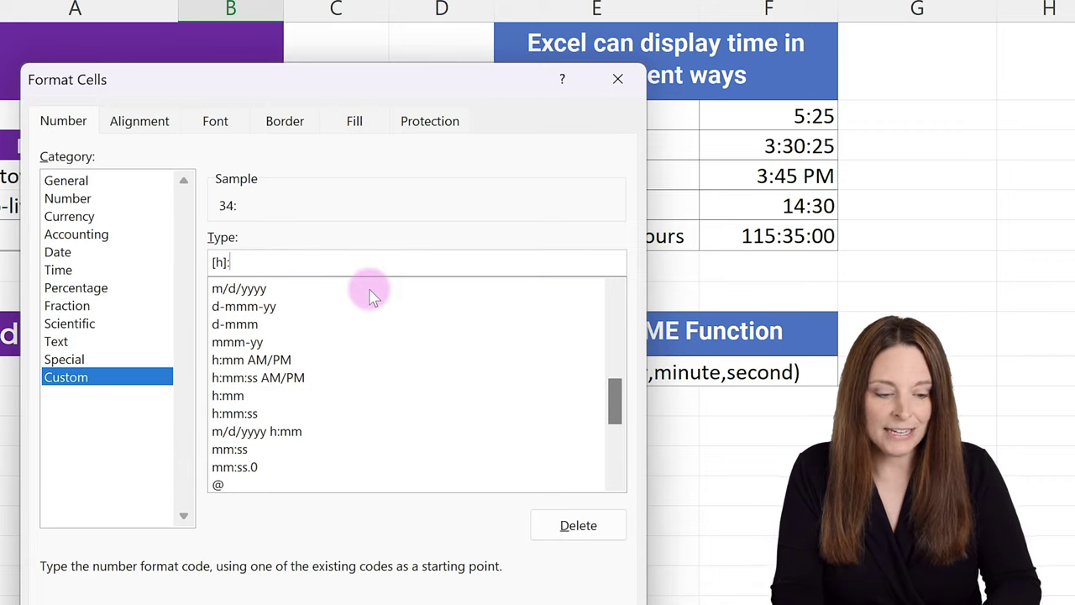
pyautogui.write(':mm')
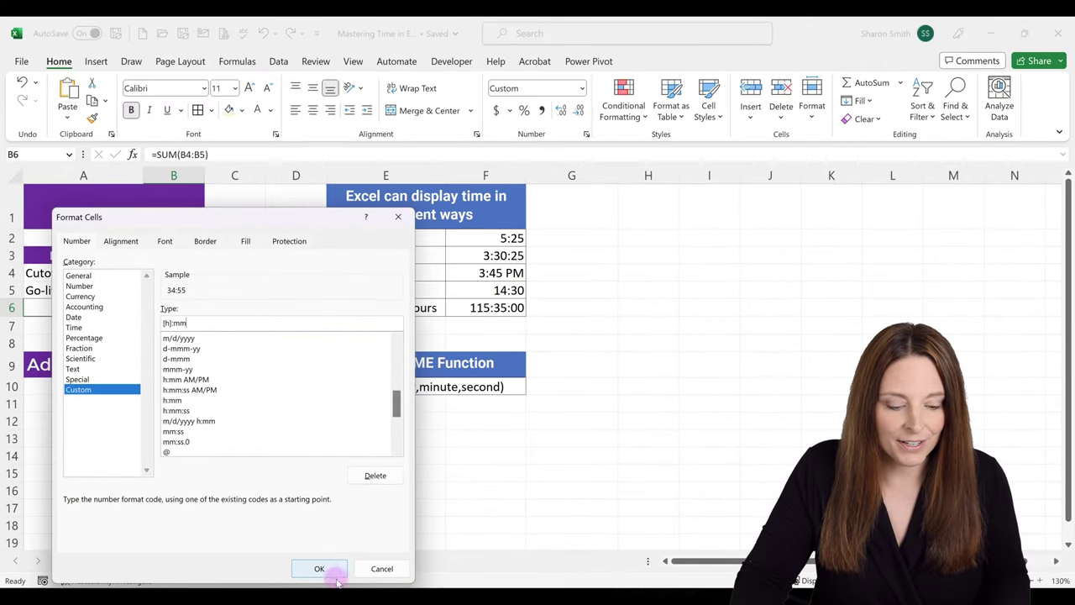
pyautogui.click(319, 569)
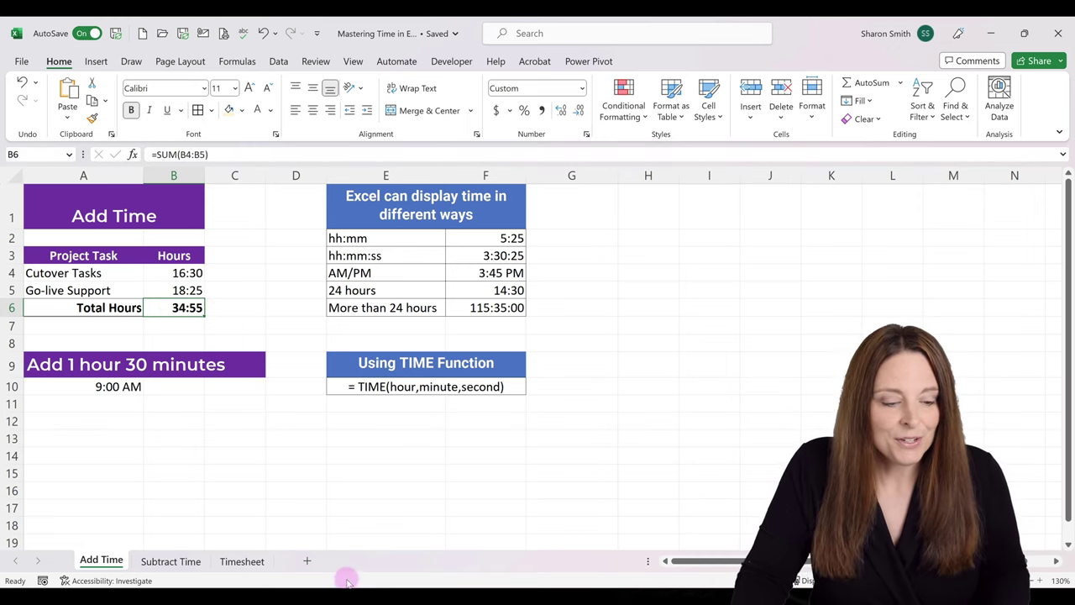
# - Enter =A10+TIME(1,30,0) in B10, turning 9:00 AM into 10:30 AM
pyautogui.click(179, 386)
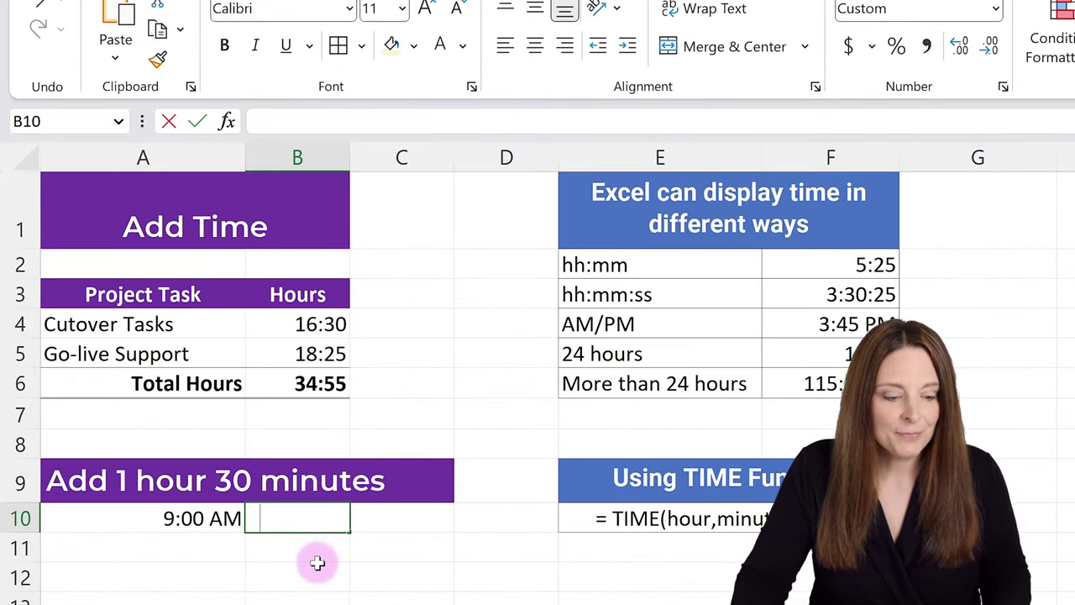
pyautogui.write('=')
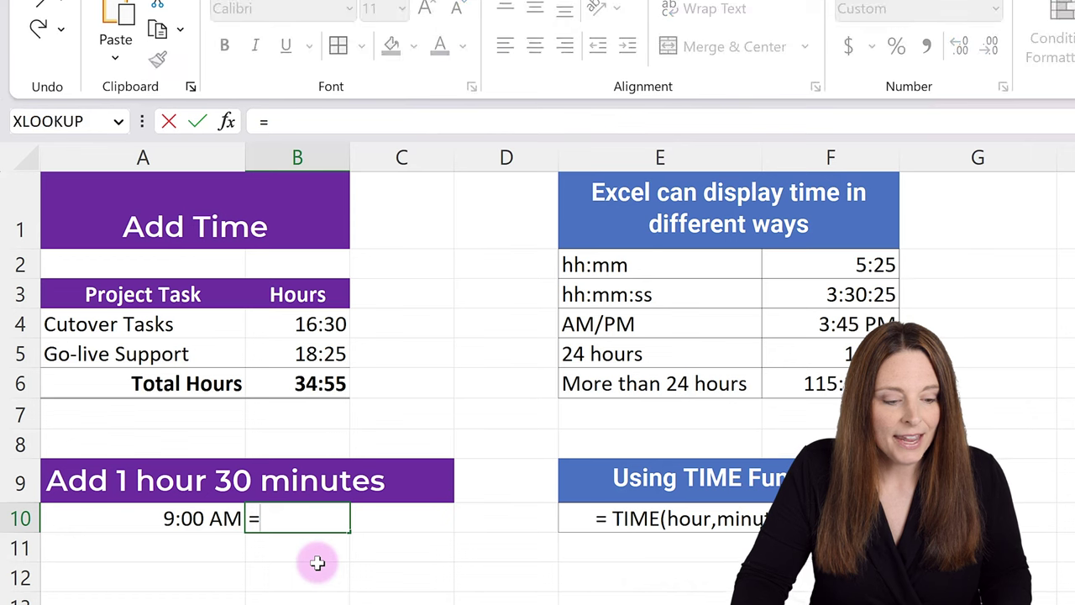
pyautogui.click(144, 517)
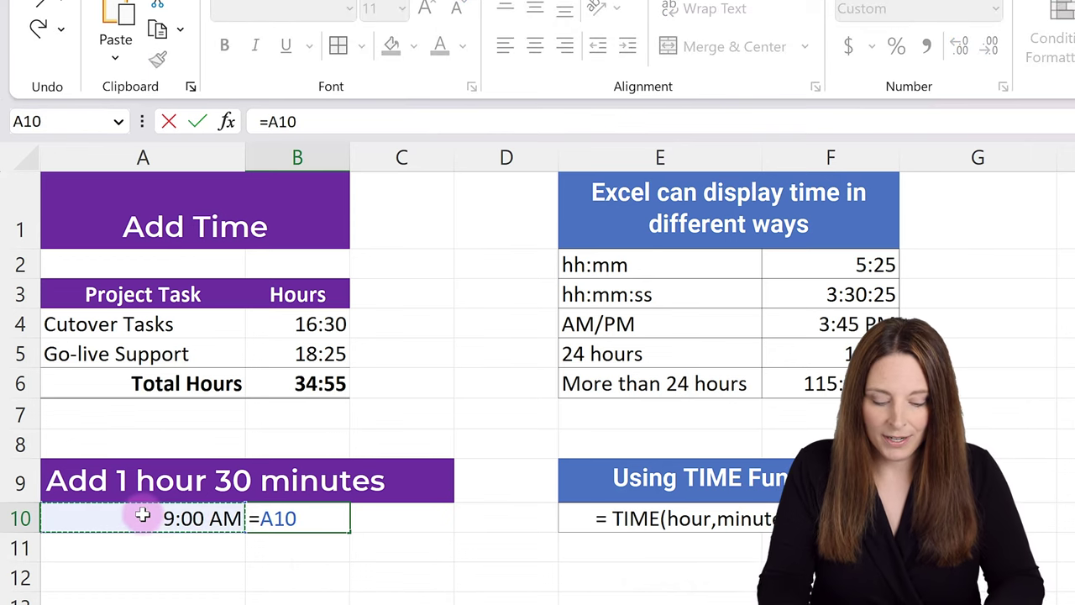
pyautogui.write('+')
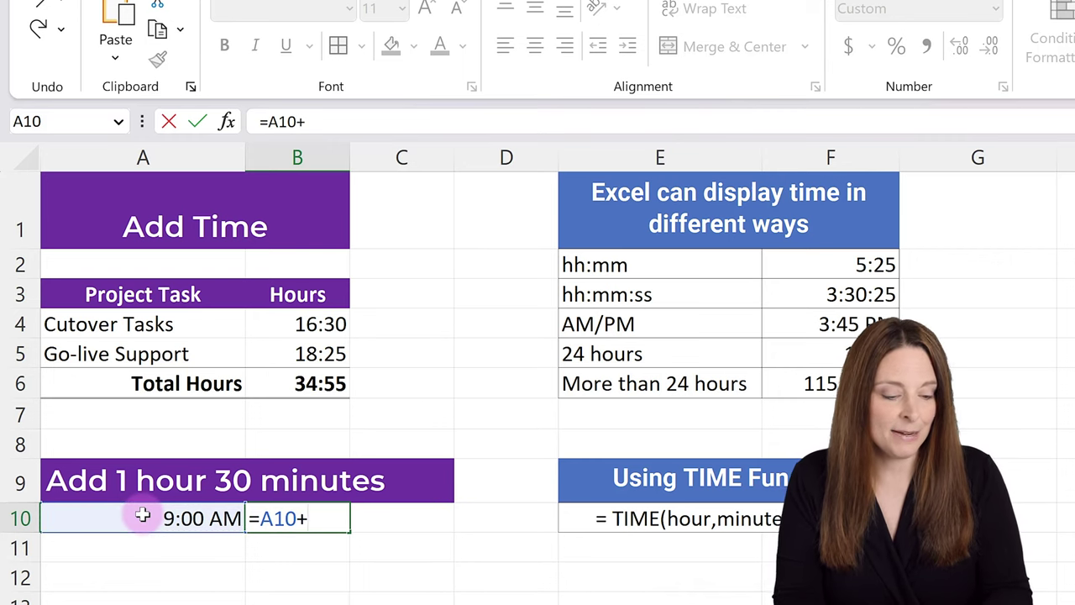
pyautogui.write('TIME(')
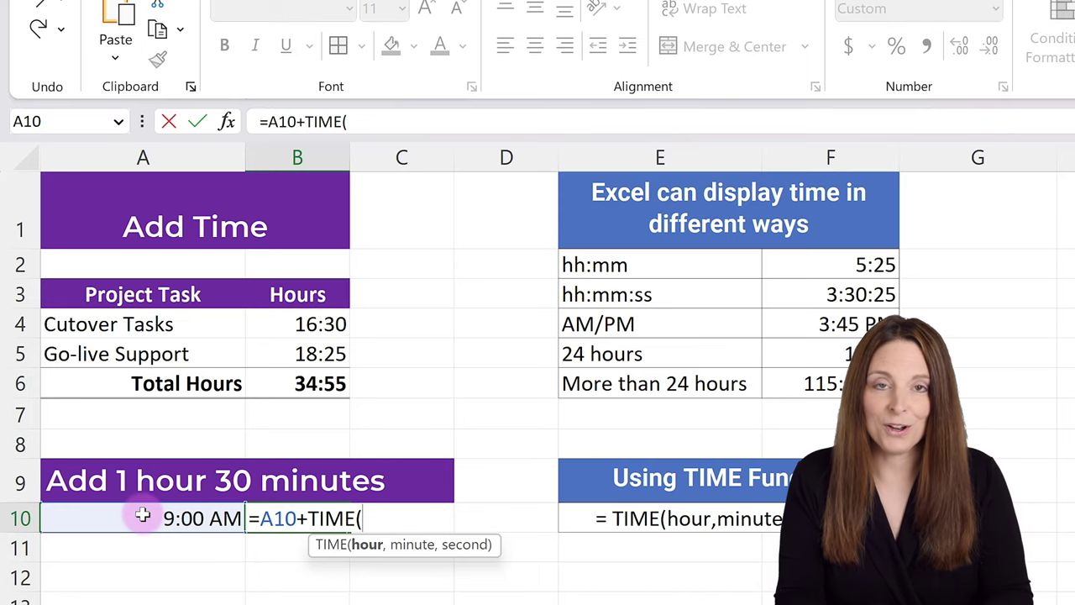
pyautogui.write('1')
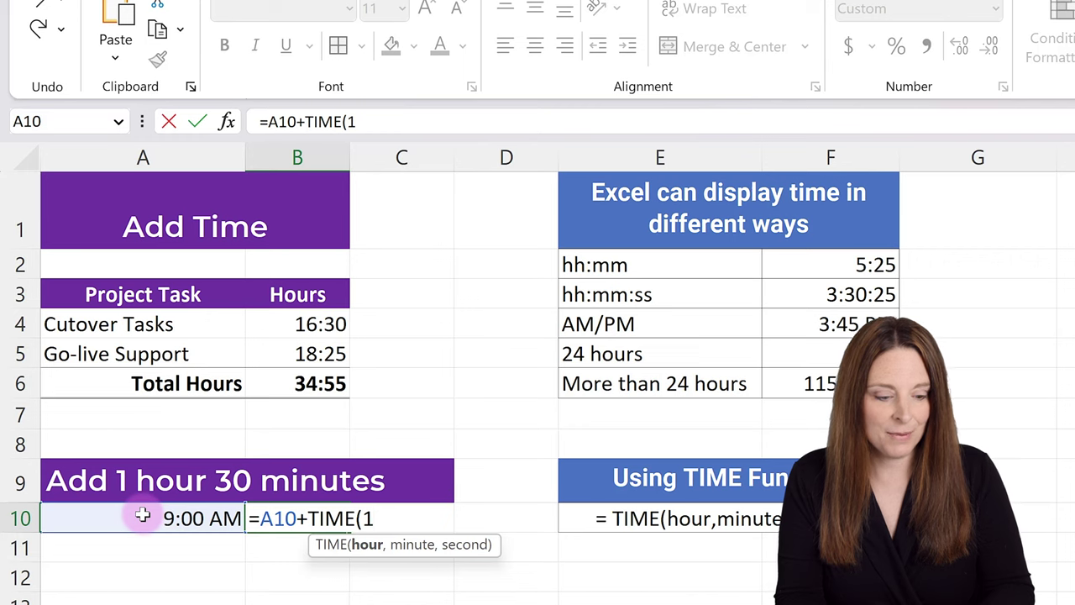
pyautogui.write(',30')
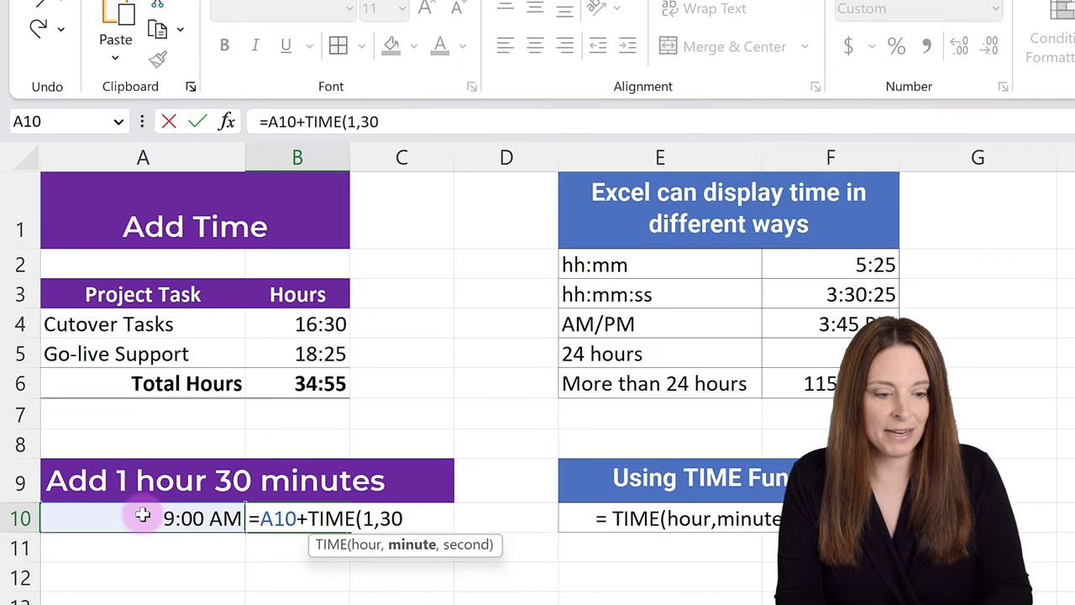
pyautogui.write(',0')
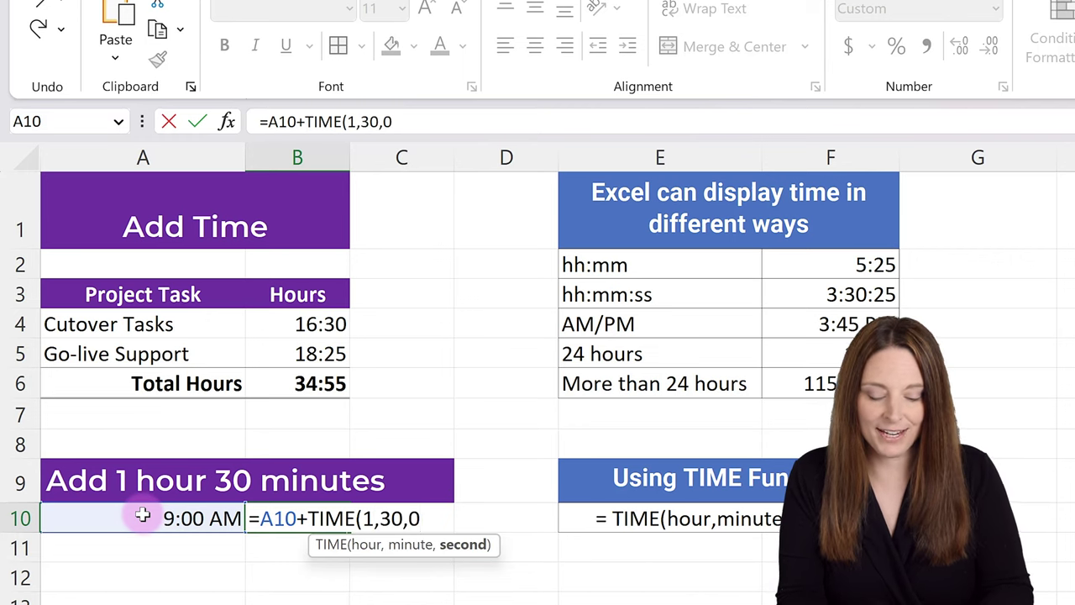
pyautogui.write(')')
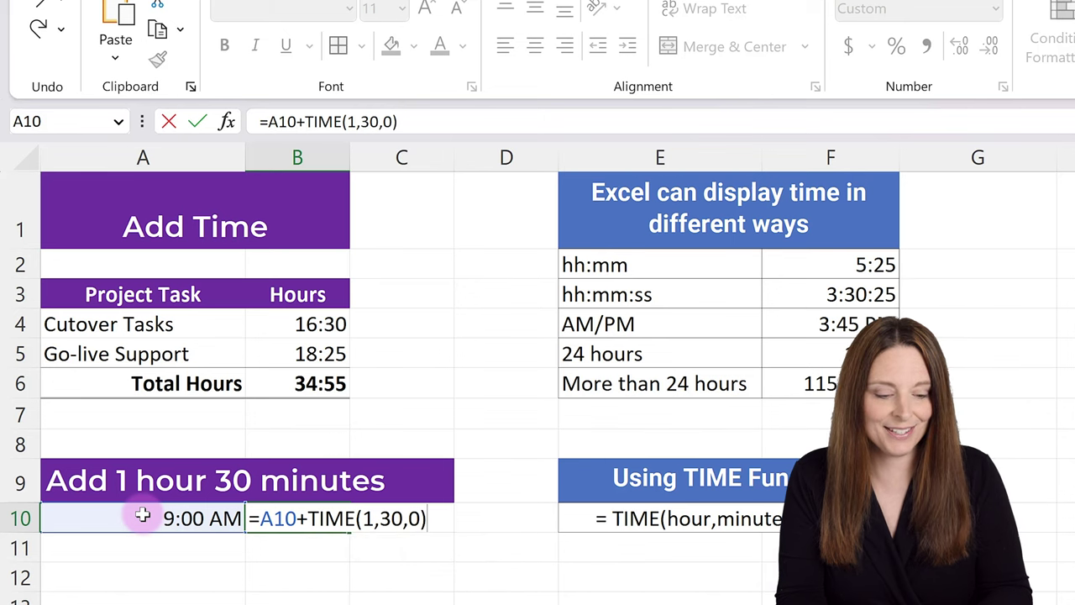
pyautogui.press('Return')
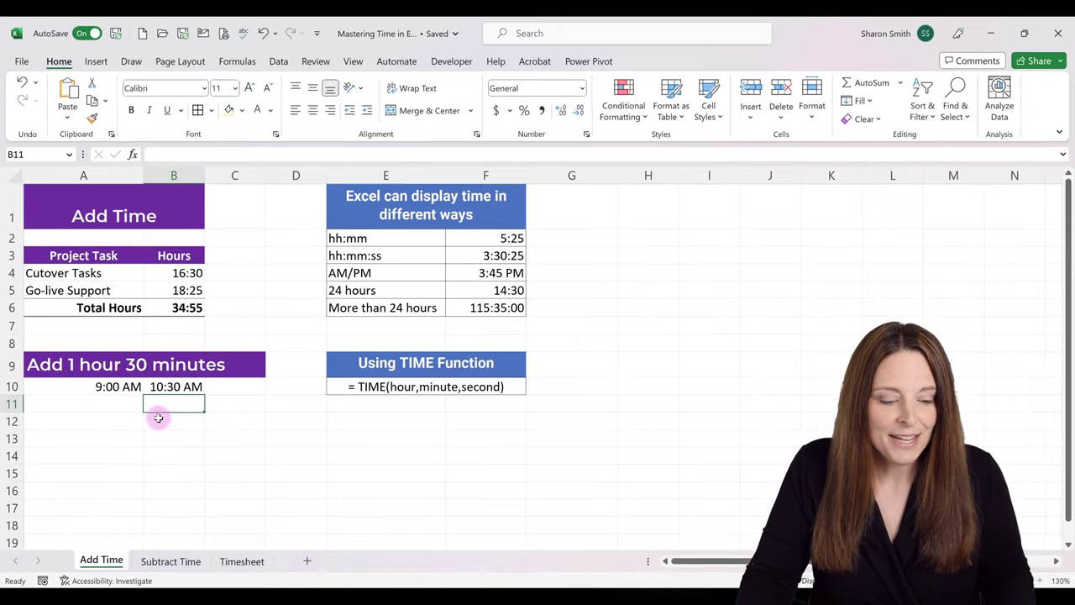
pyautogui.click(171, 562)
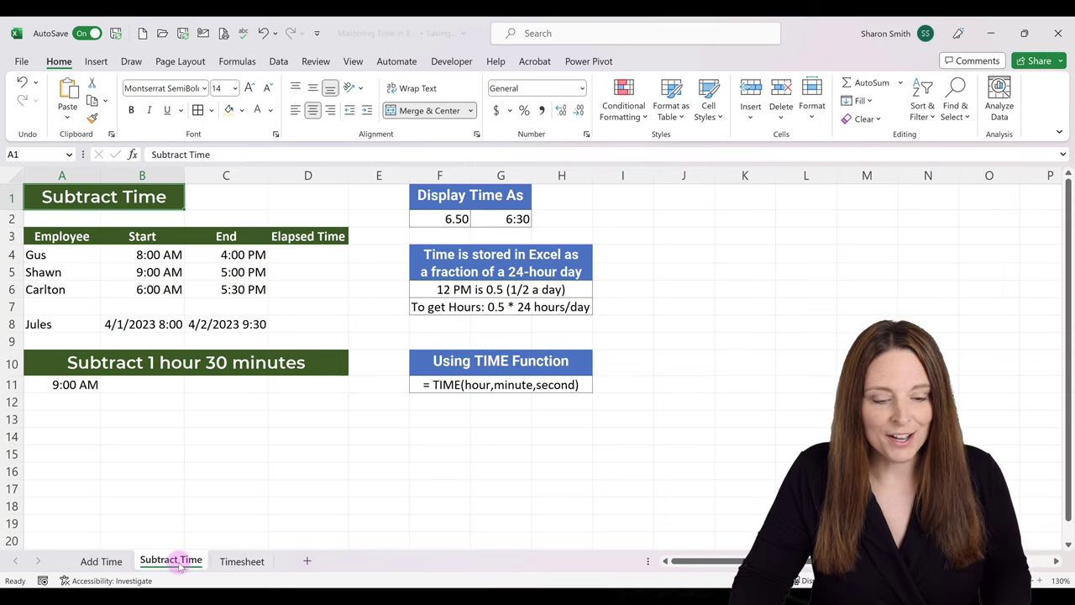
pyautogui.click(431, 217)
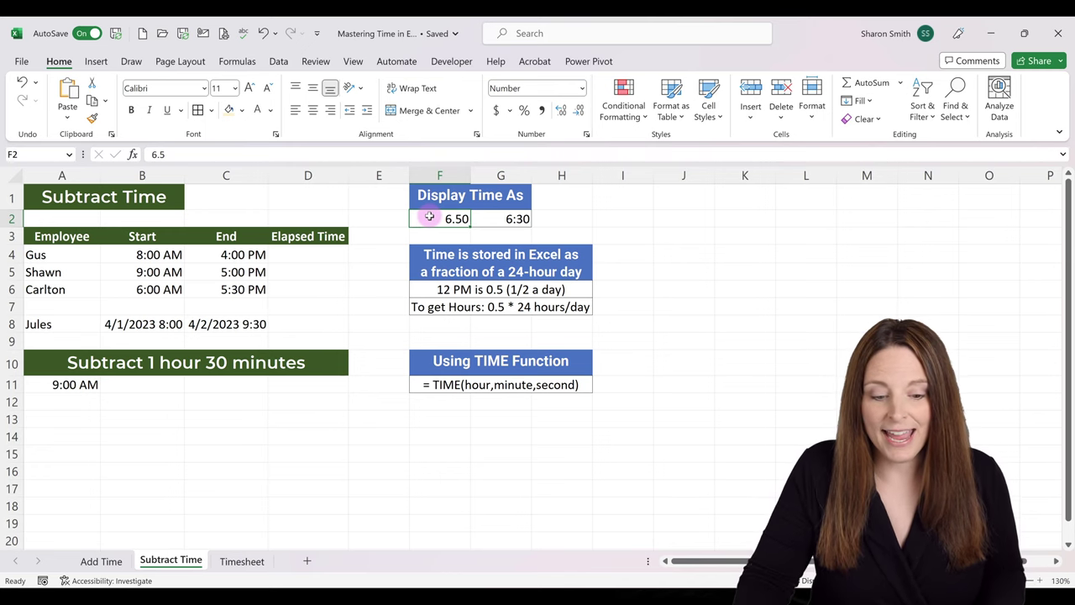
pyautogui.click(484, 218)
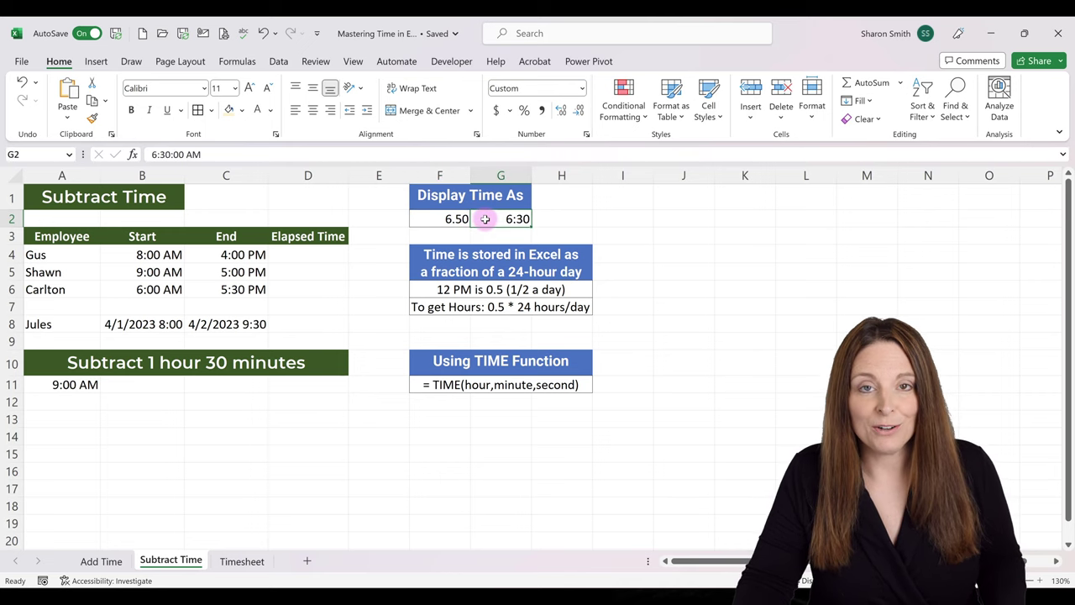
pyautogui.click(435, 219)
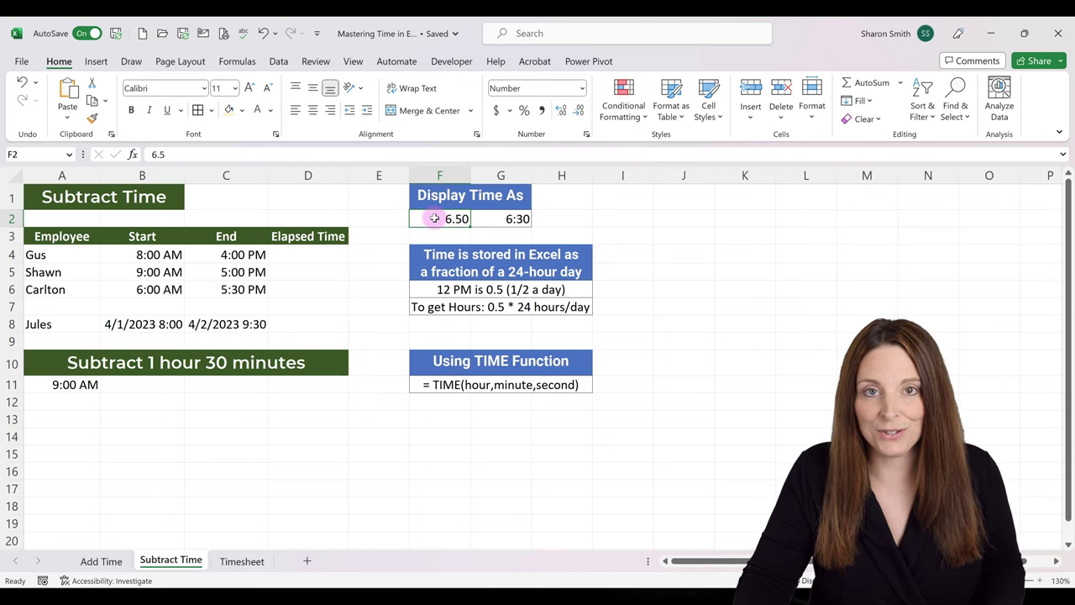
pyautogui.click(287, 255)
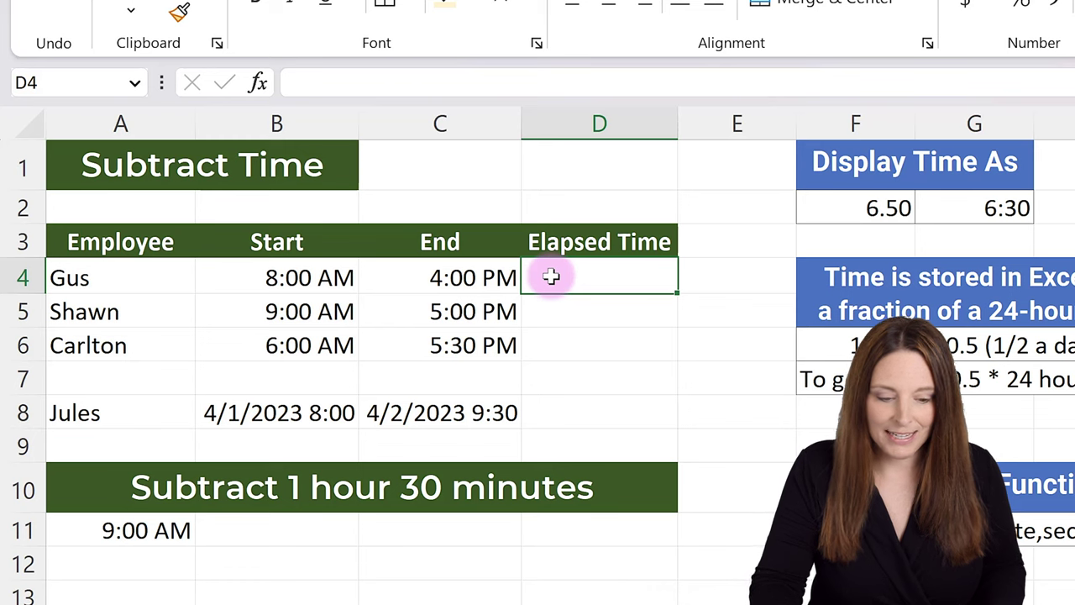
# - Enter =C4-B4 in D4 for Gus's elapsed time, showing 8:00
pyautogui.write('=')
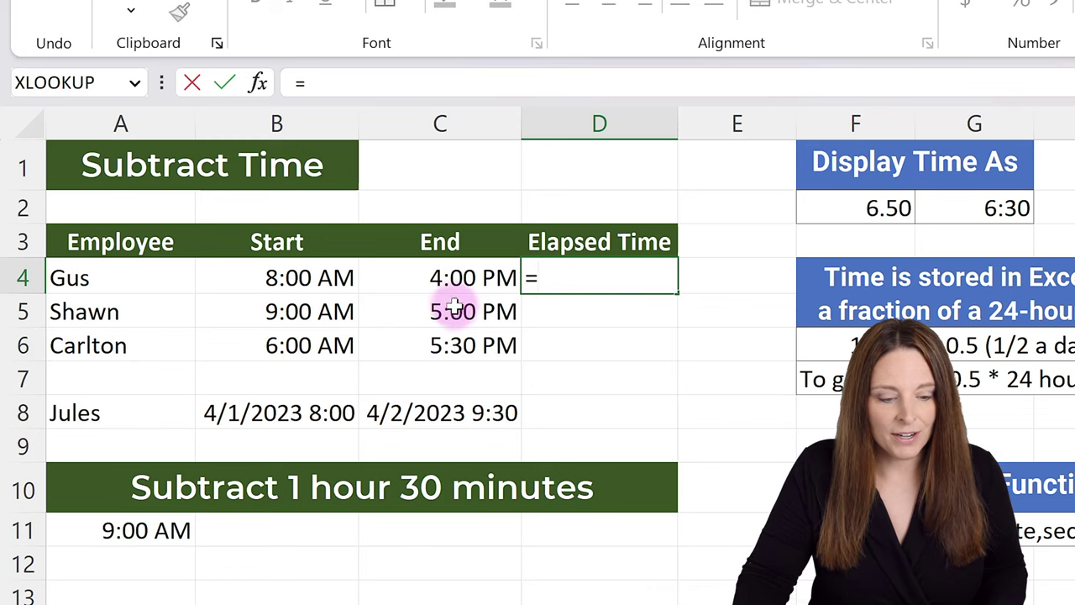
pyautogui.click(413, 275)
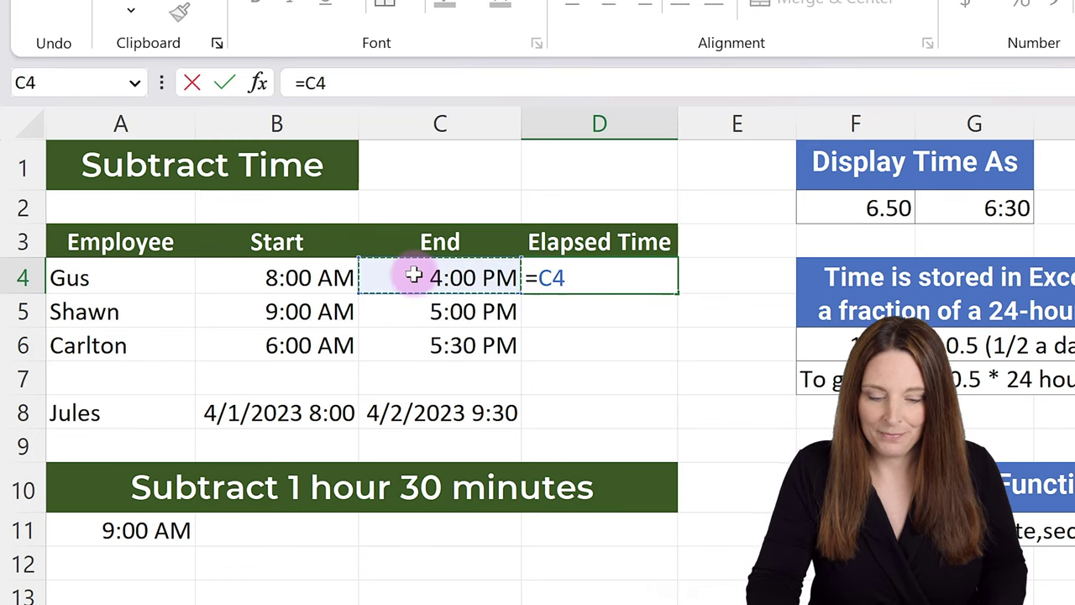
pyautogui.write('-')
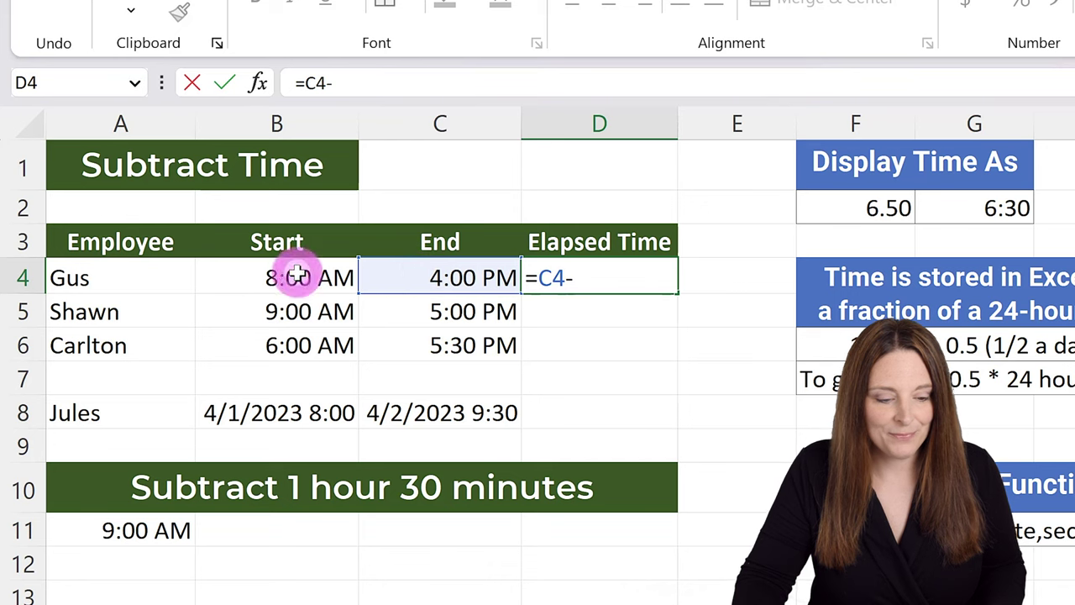
pyautogui.click(266, 276)
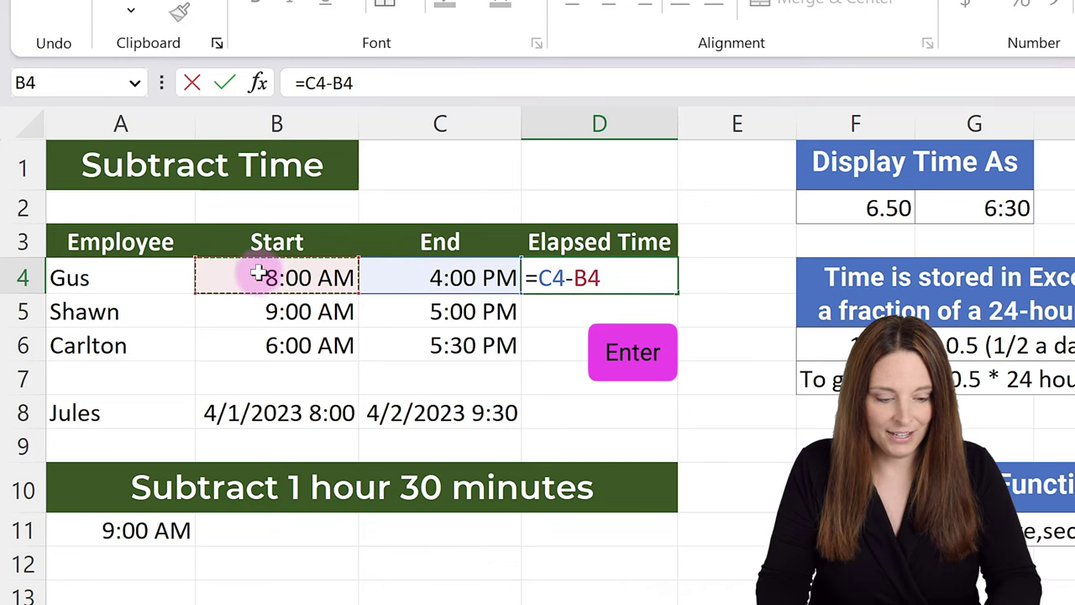
pyautogui.press('Return')
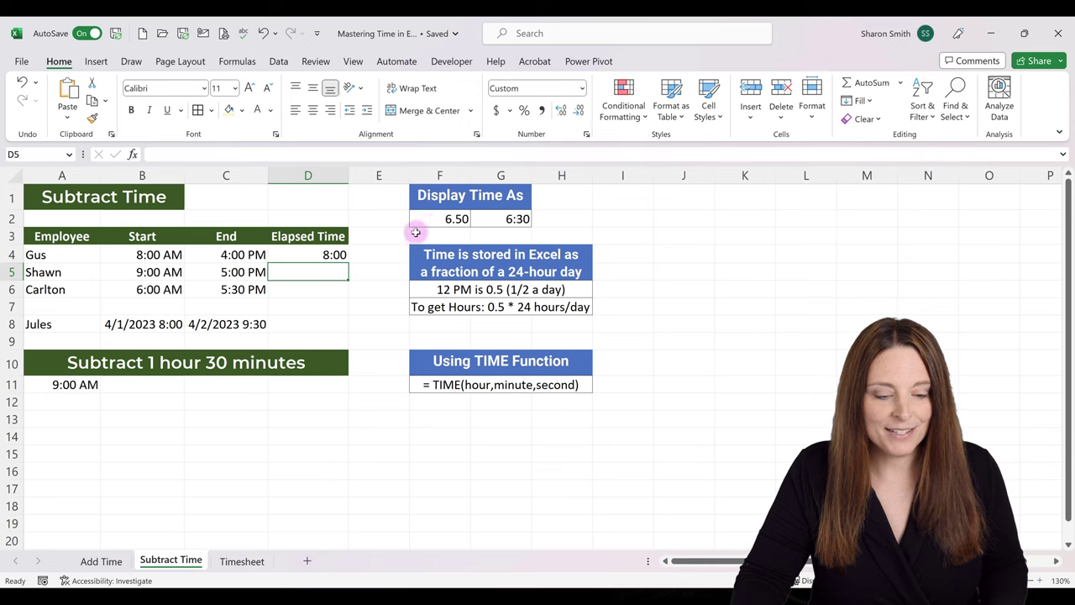
# - Format D4 with the Number category so the elapsed time shows 0.33
pyautogui.click(306, 254)
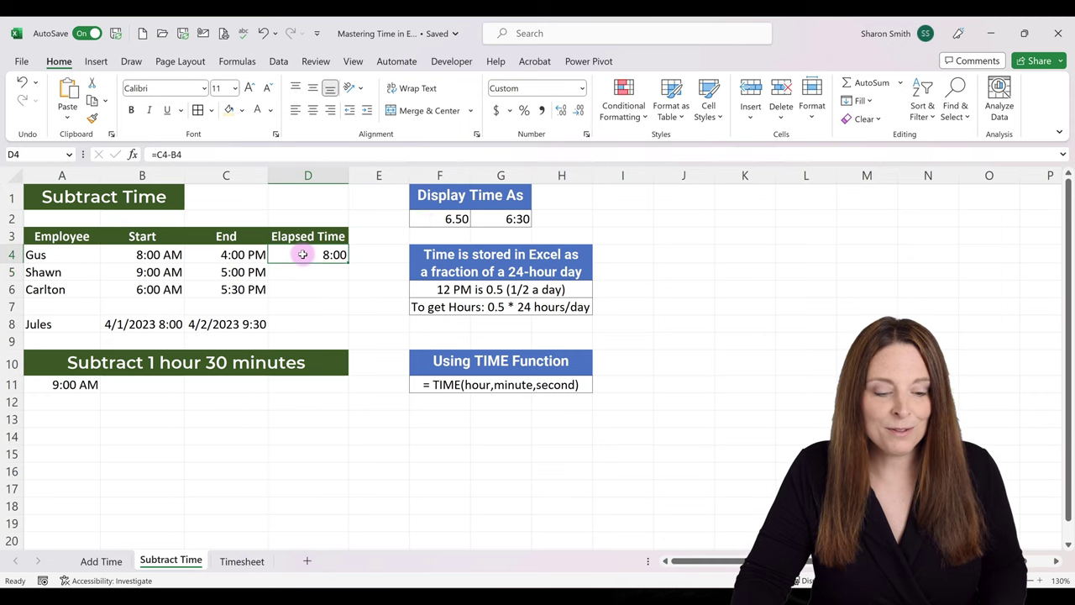
pyautogui.rightClick(302, 254)
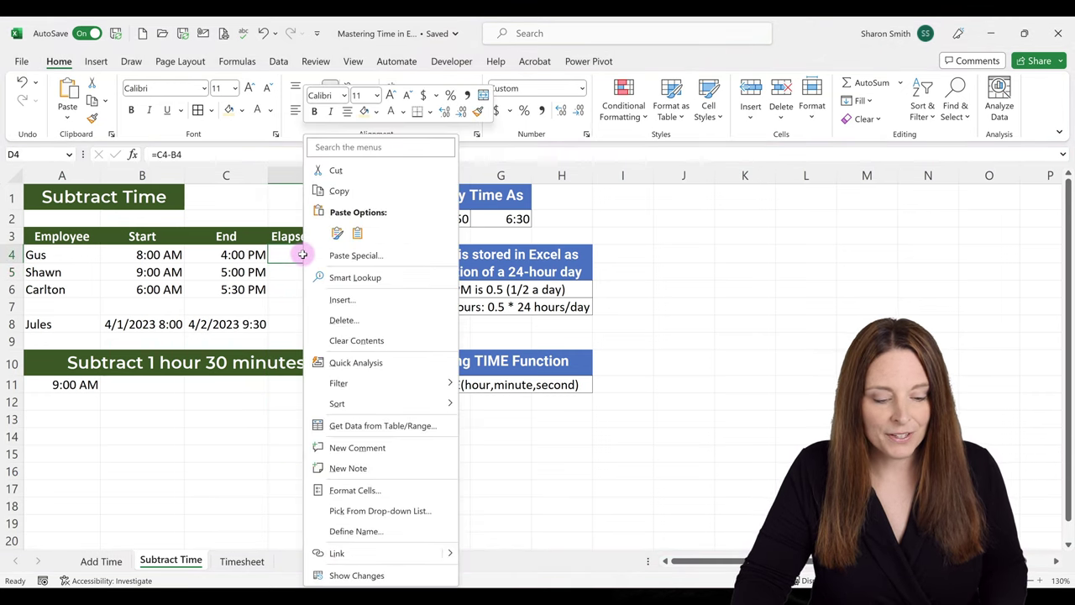
pyautogui.click(378, 489)
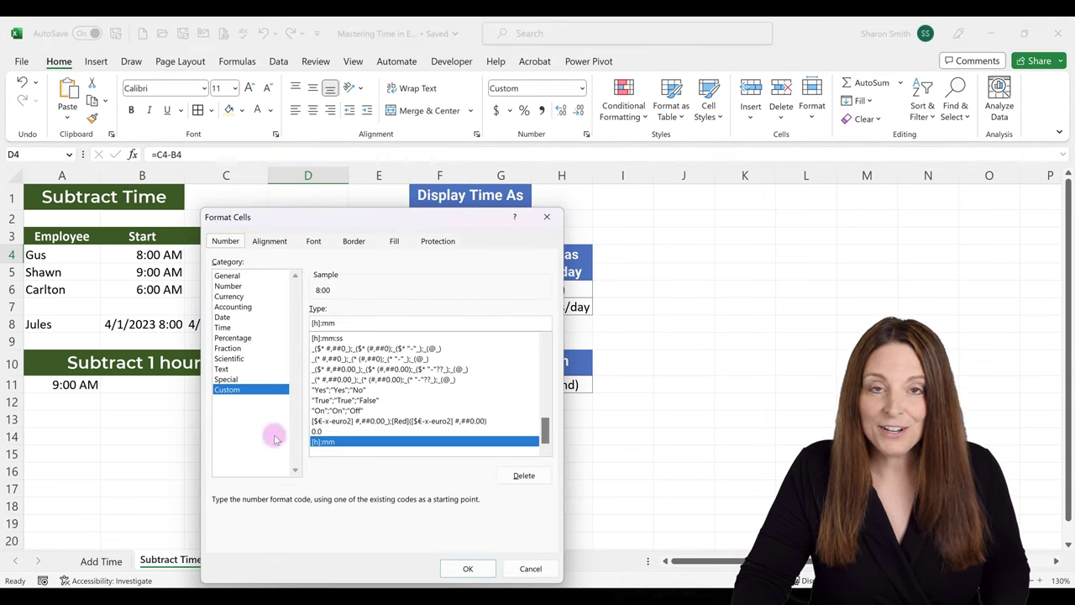
pyautogui.click(238, 286)
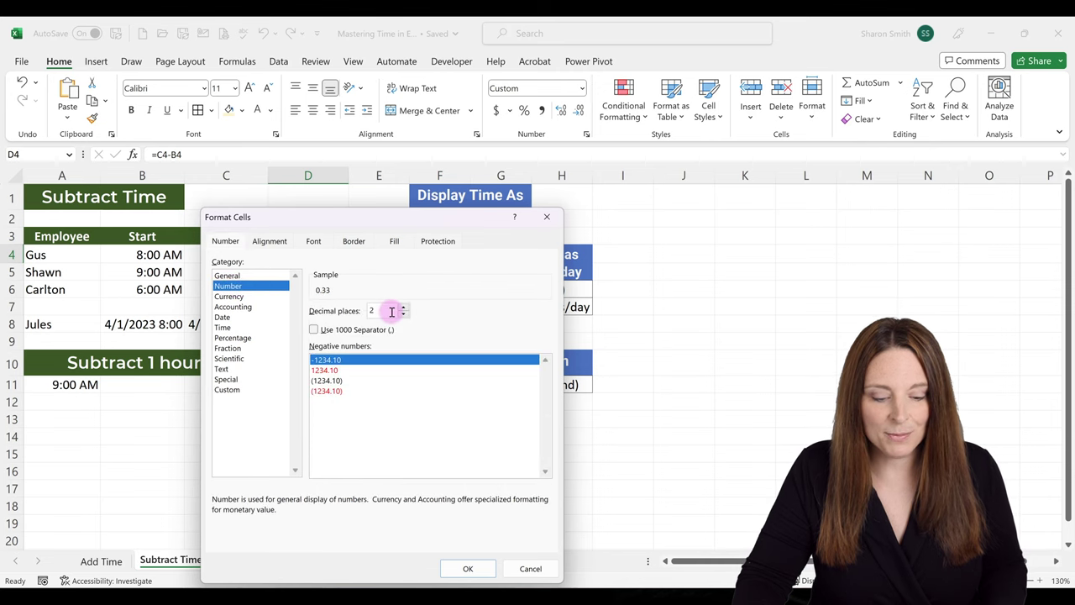
pyautogui.click(469, 569)
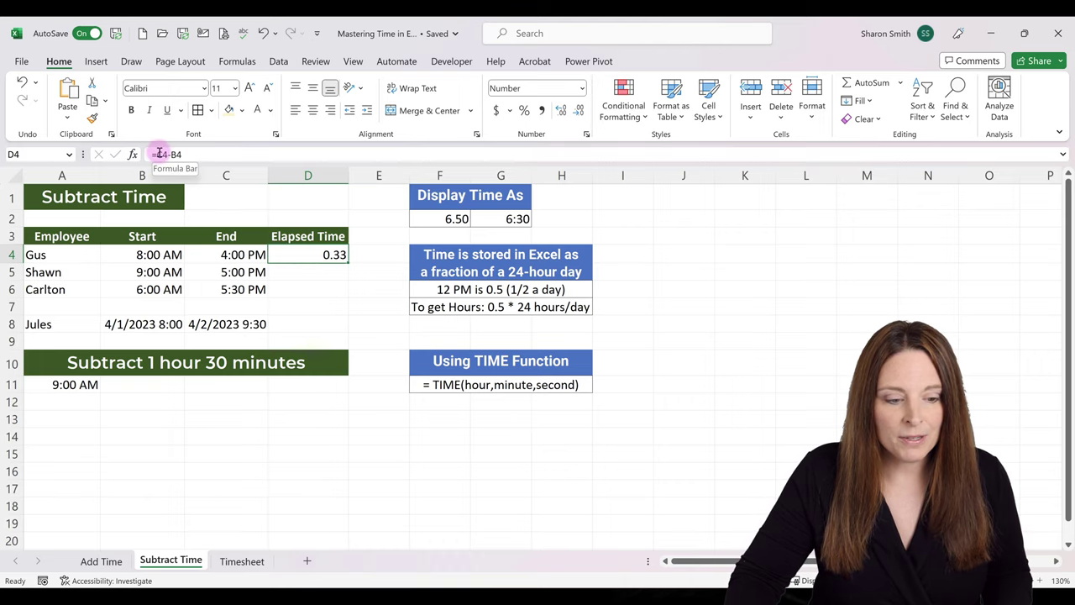
# - Change D4's formula to =(C4-B4)*24 to express elapsed time in hours
pyautogui.click(200, 154)
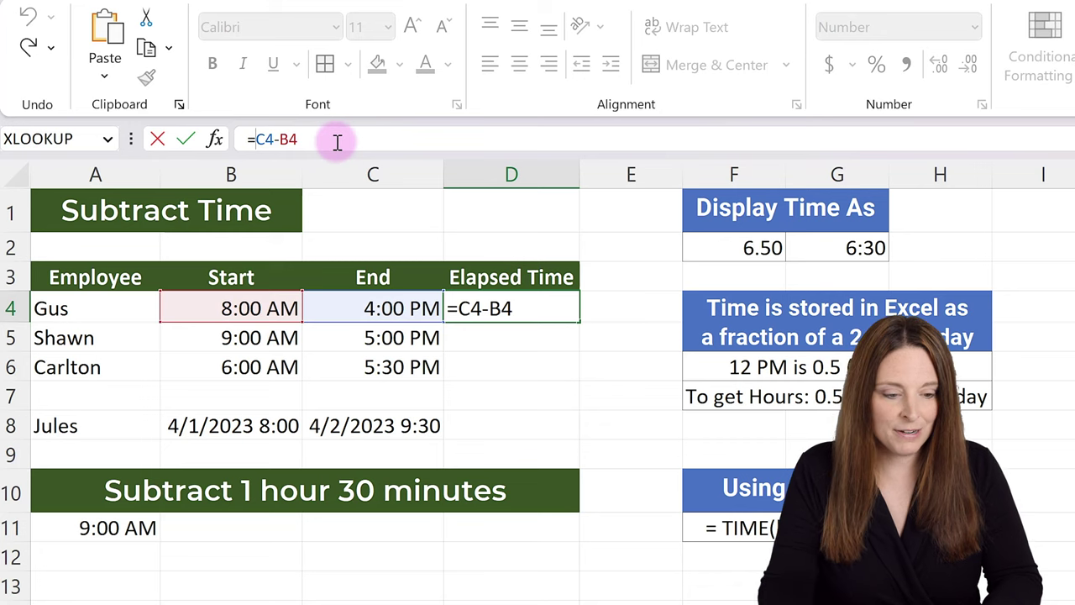
pyautogui.write('(')
pyautogui.click(331, 137)
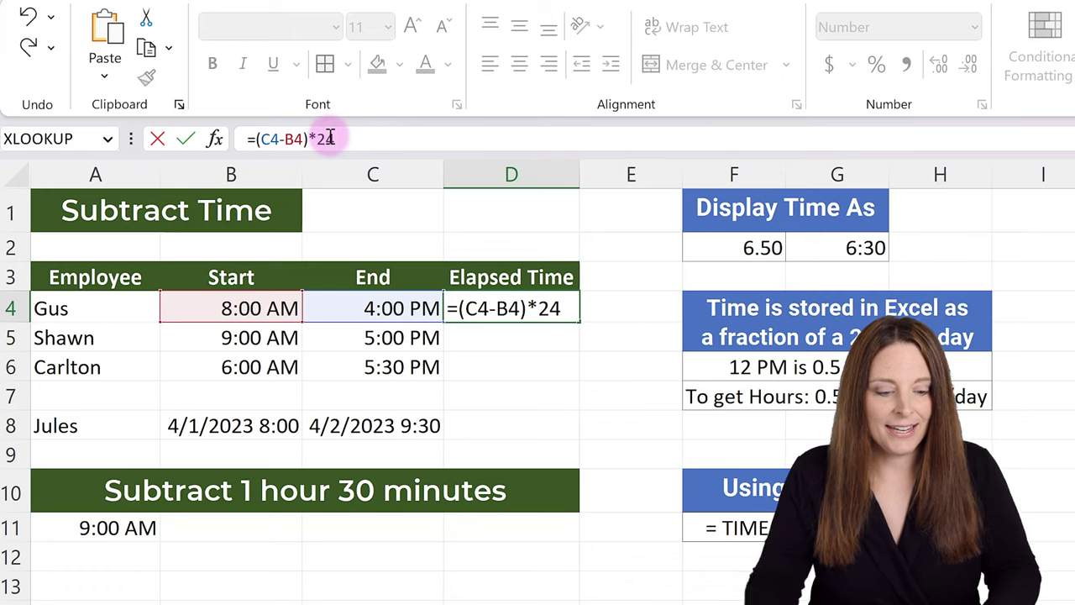
pyautogui.write('*24')
pyautogui.press('Return')
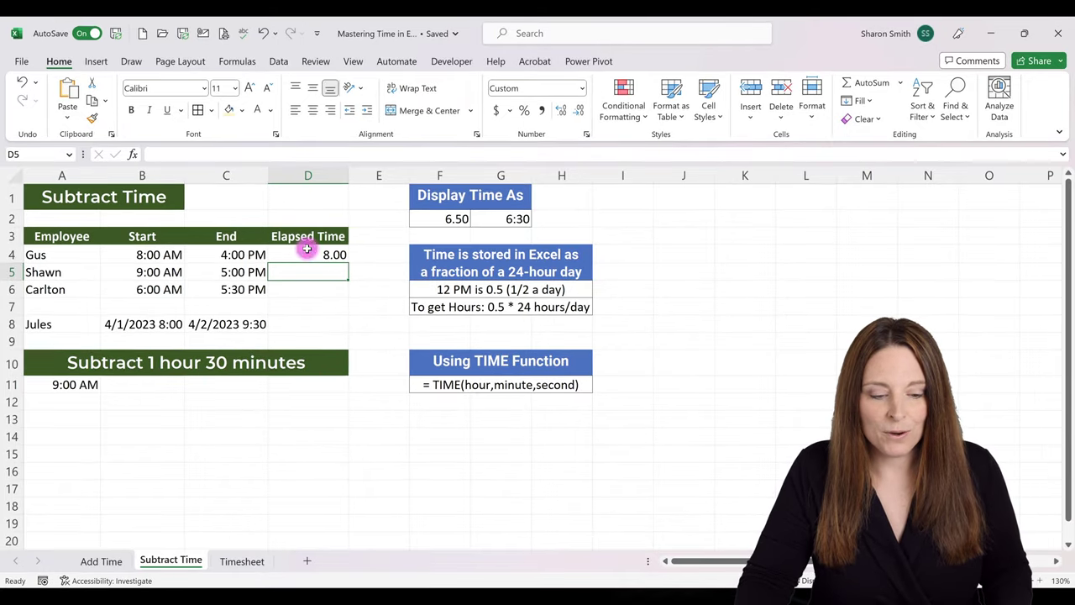
# - Fill the hours formula down to D8, giving 8.00, 8.00, 11.50, 0.00 and 25.50
pyautogui.click(313, 252)
pyautogui.moveTo(348, 261); pyautogui.dragTo(343, 327)
pyautogui.click(290, 323)
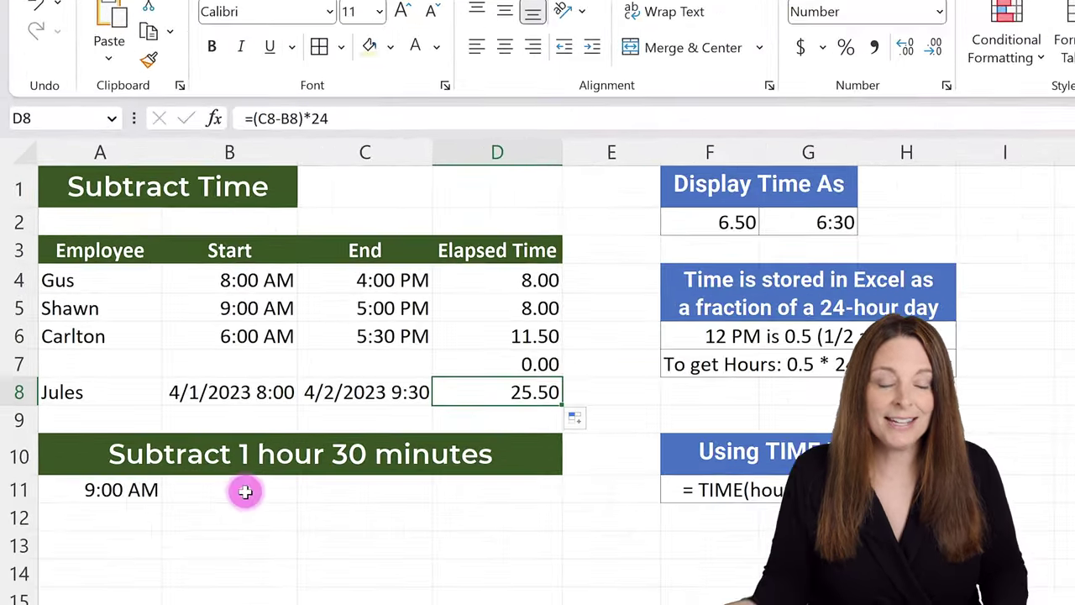
# - Enter =A11-TIME(1,30,0) in B11, turning 9:00 AM into 7:30 AM
pyautogui.click(147, 385)
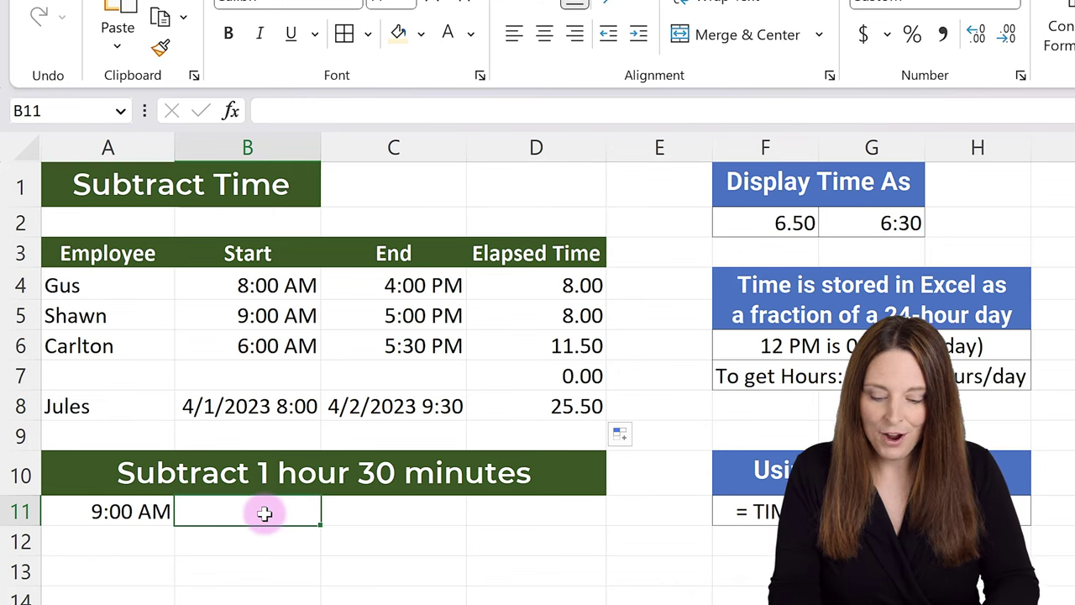
pyautogui.write('=')
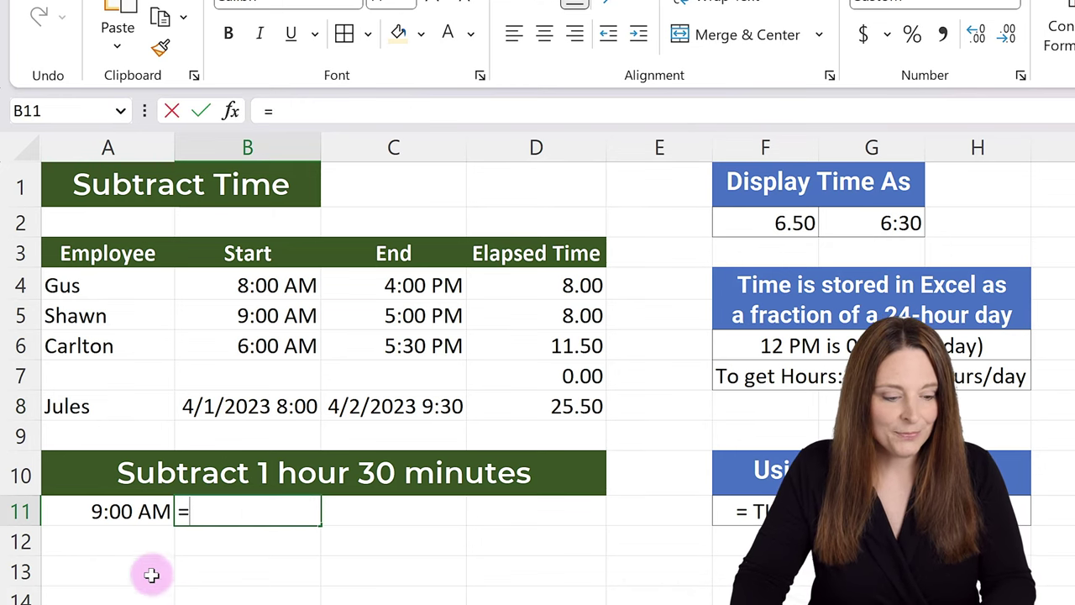
pyautogui.click(131, 510)
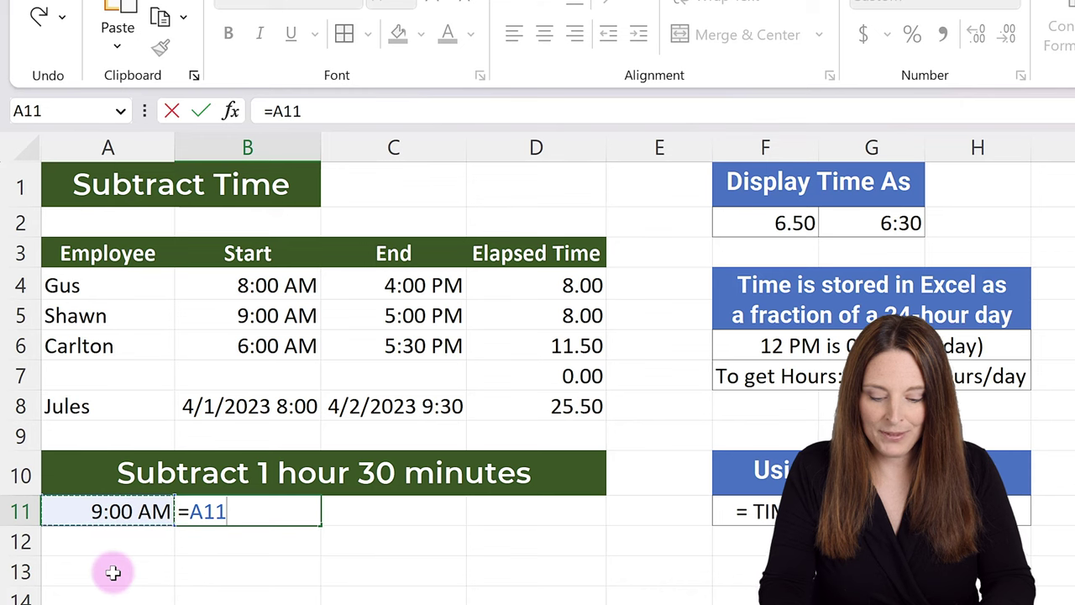
pyautogui.write('-')
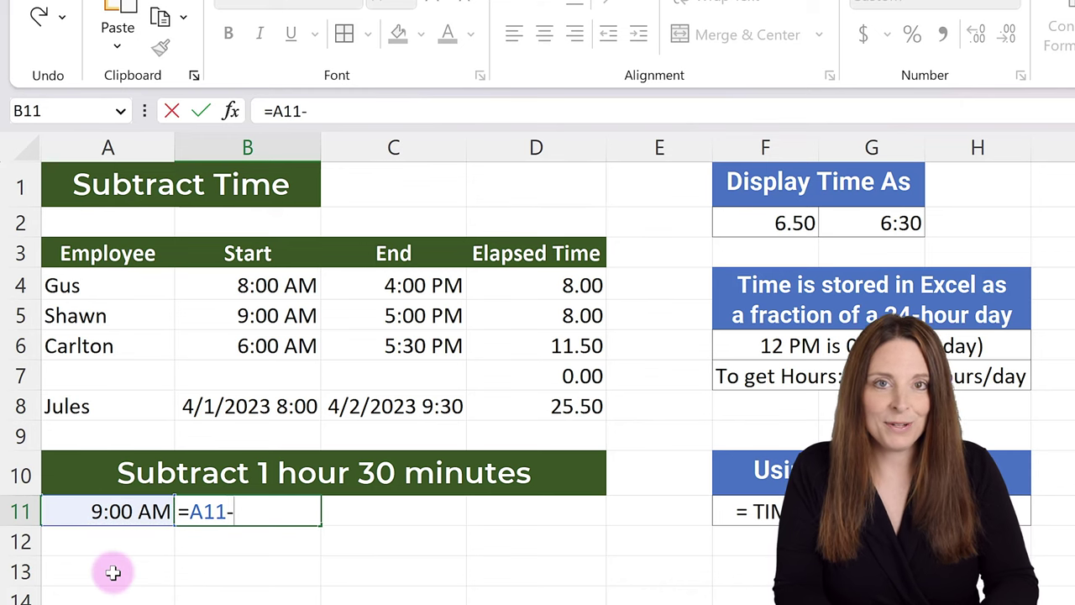
pyautogui.write('TIME')
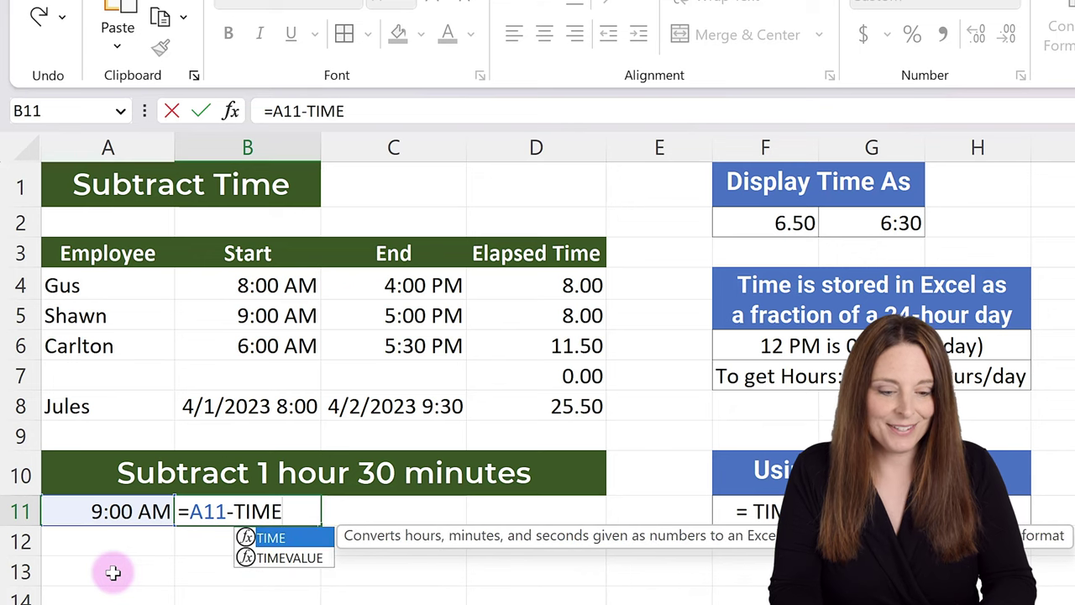
pyautogui.write('(1')
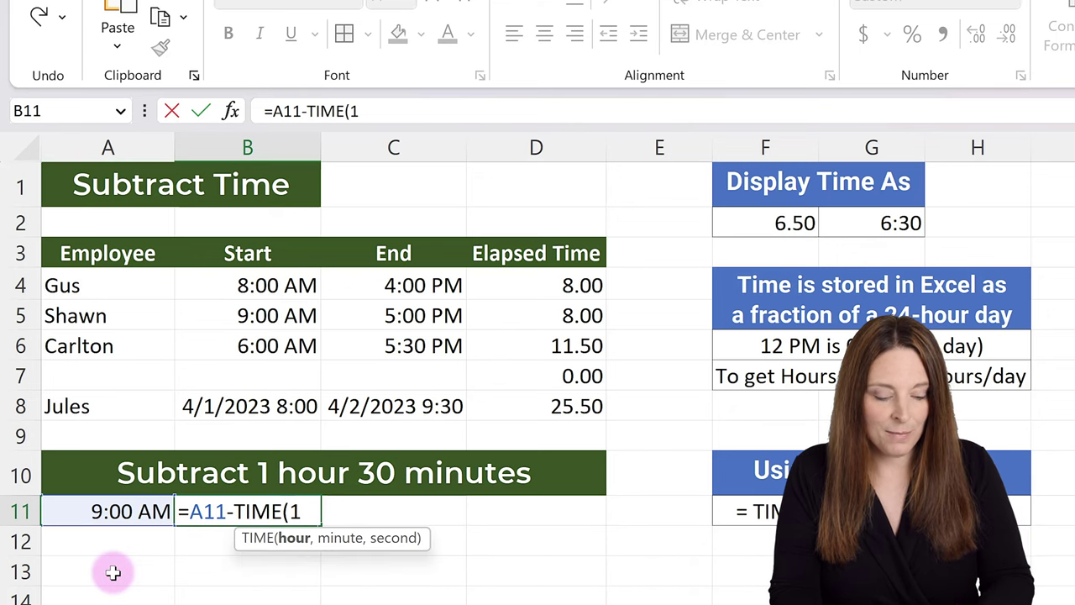
pyautogui.write(',30,0')
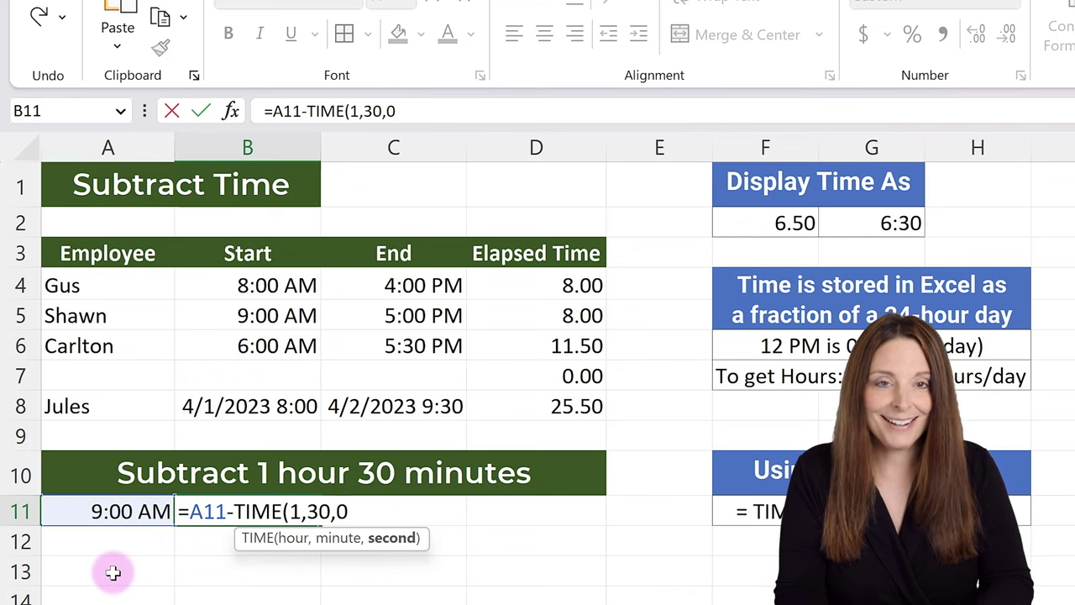
pyautogui.write(')')
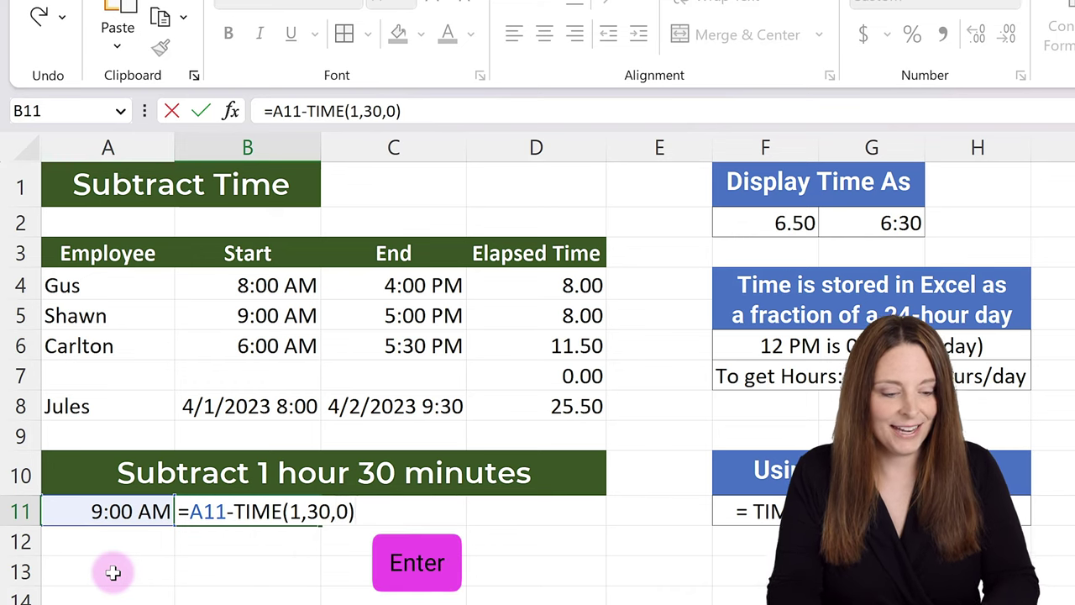
pyautogui.press('Return')
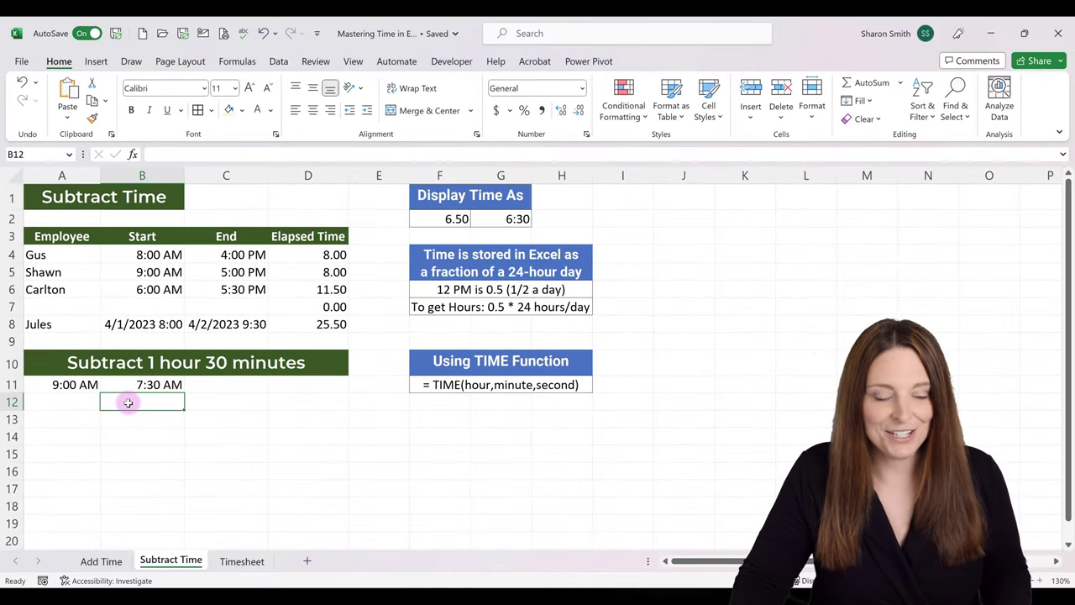
# - Switch to the Timesheet sheet and select F2, the first Total Hours Worked cell
pyautogui.click(241, 561)
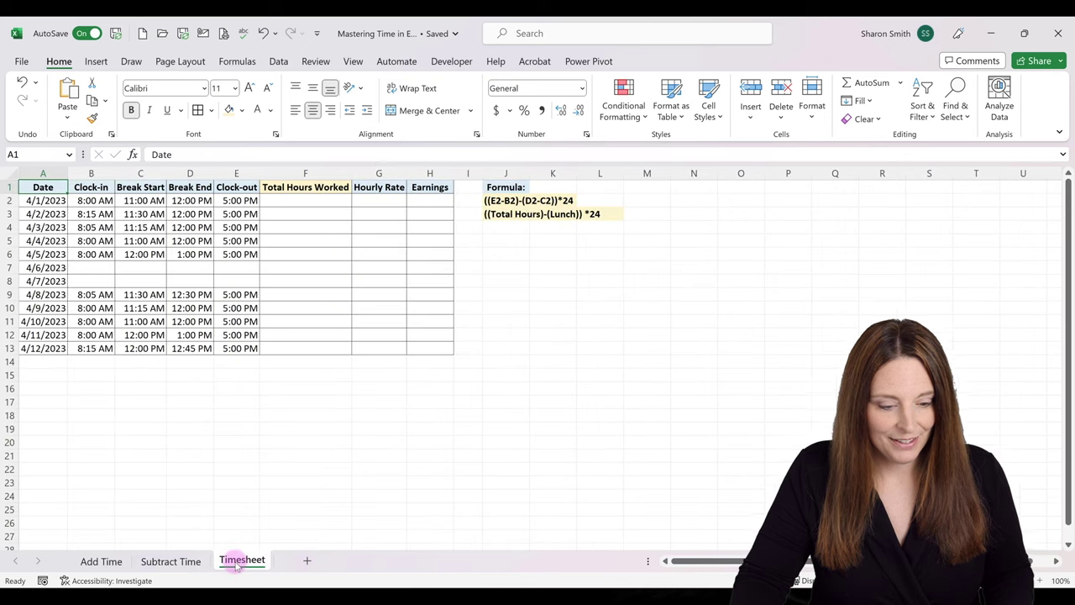
pyautogui.click(288, 200)
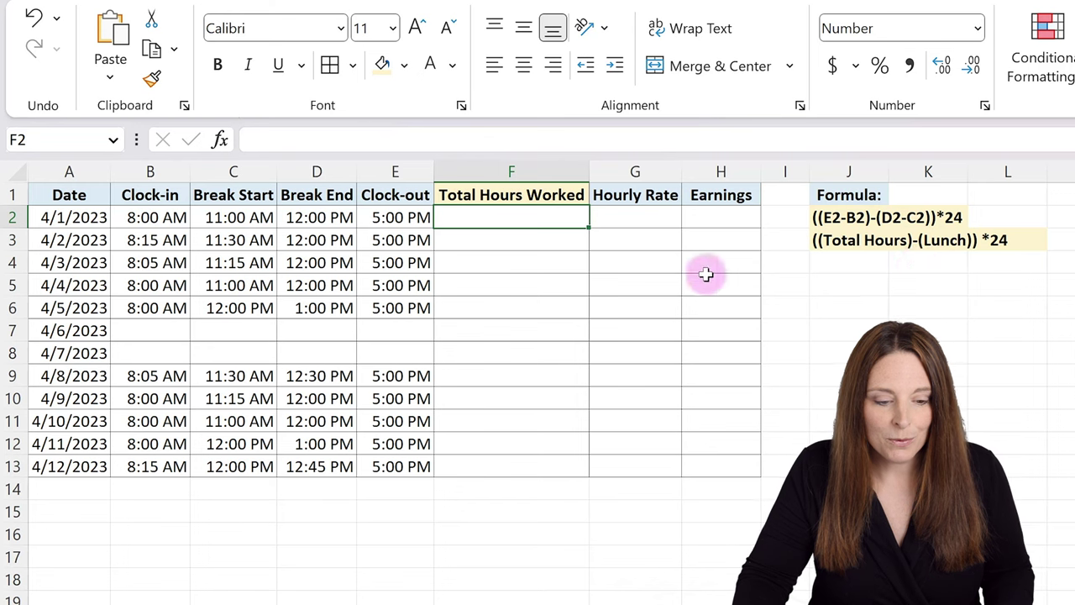
# - Begin F2's formula with the clock-out minus clock-in span (E2-B2)
pyautogui.click(499, 217)
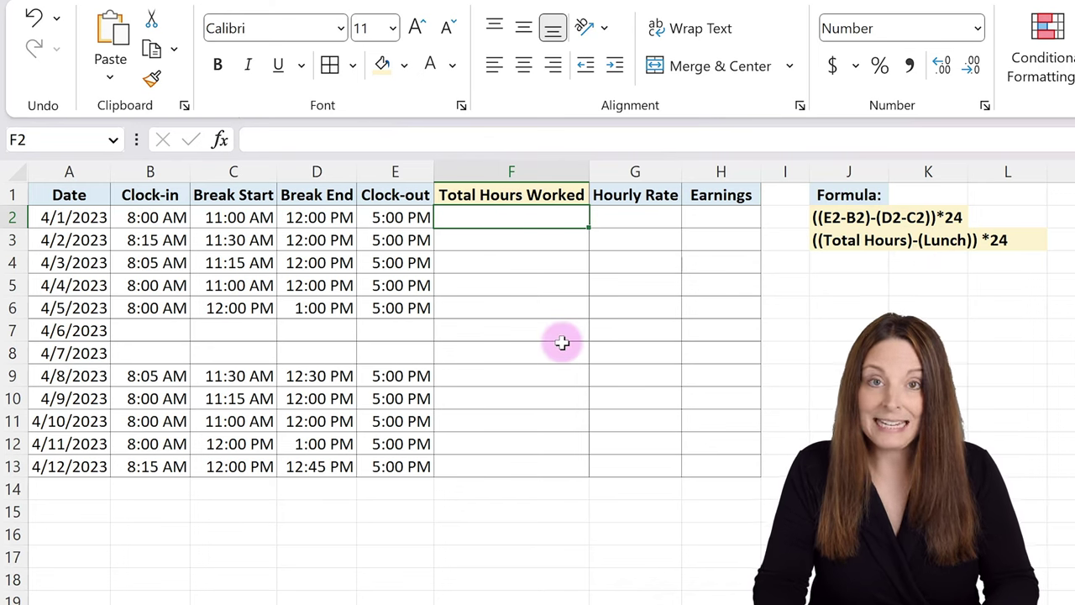
pyautogui.write('=')
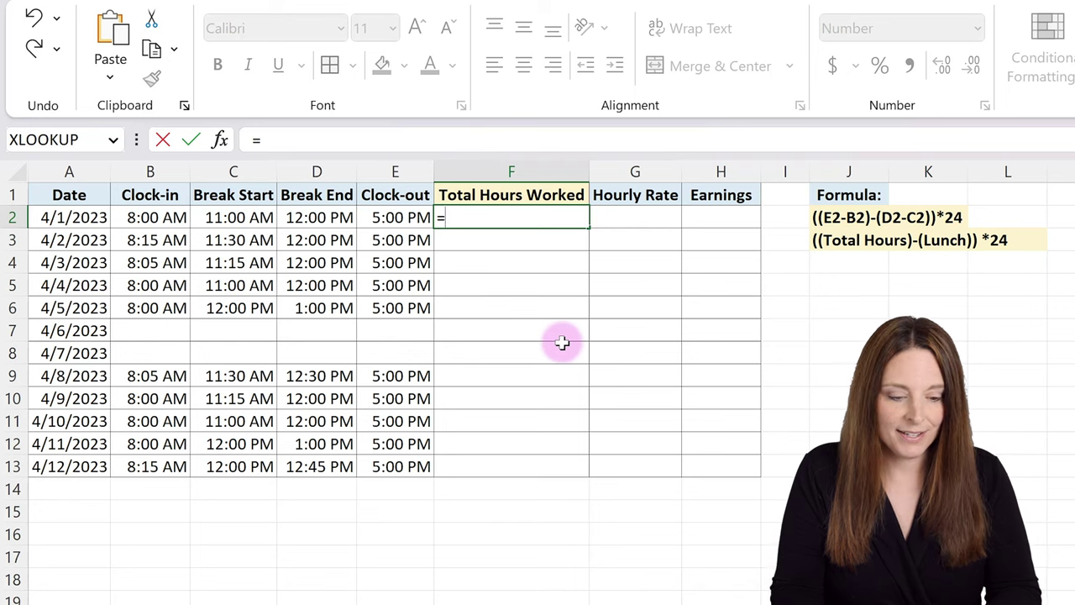
pyautogui.write('(')
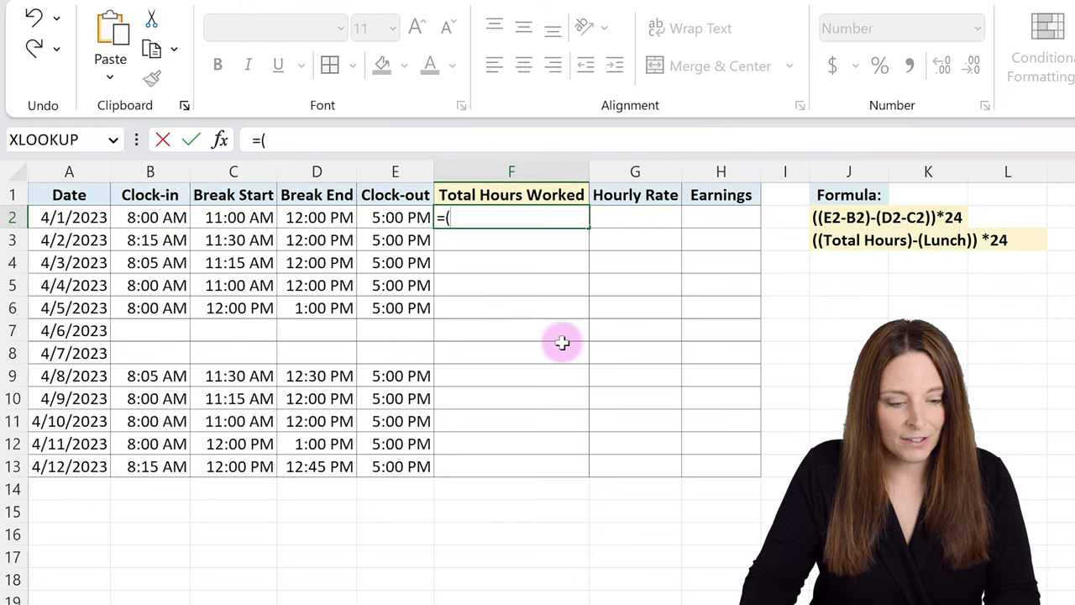
pyautogui.click(383, 217)
pyautogui.write('-')
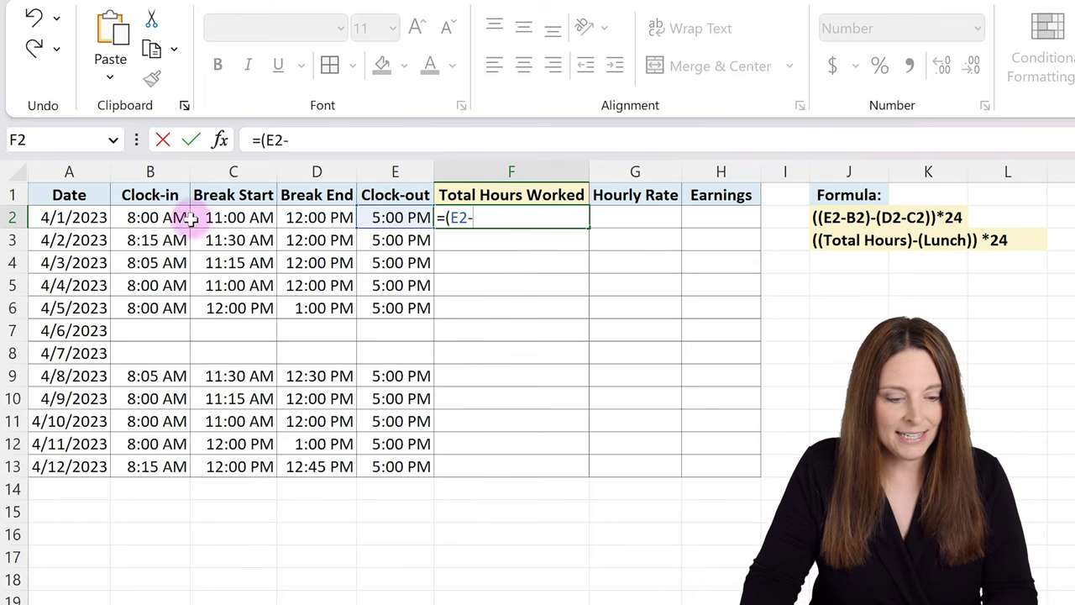
pyautogui.click(145, 217)
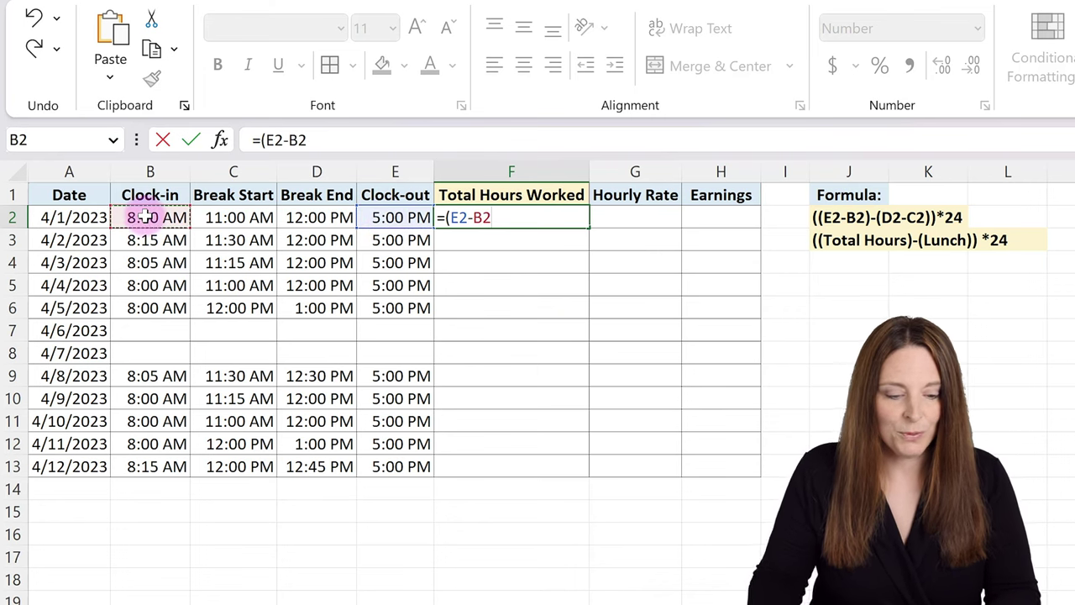
pyautogui.write(')-(')
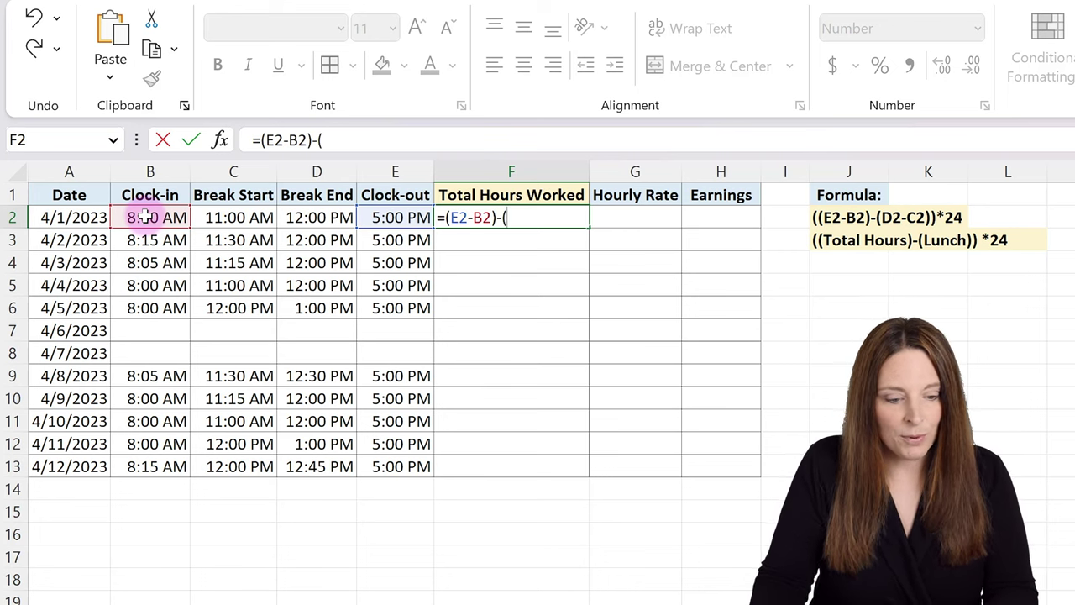
# - Subtract the break (D2-C2) and multiply by 24, giving 8.00 hours for 4/1/2023
pyautogui.click(314, 216)
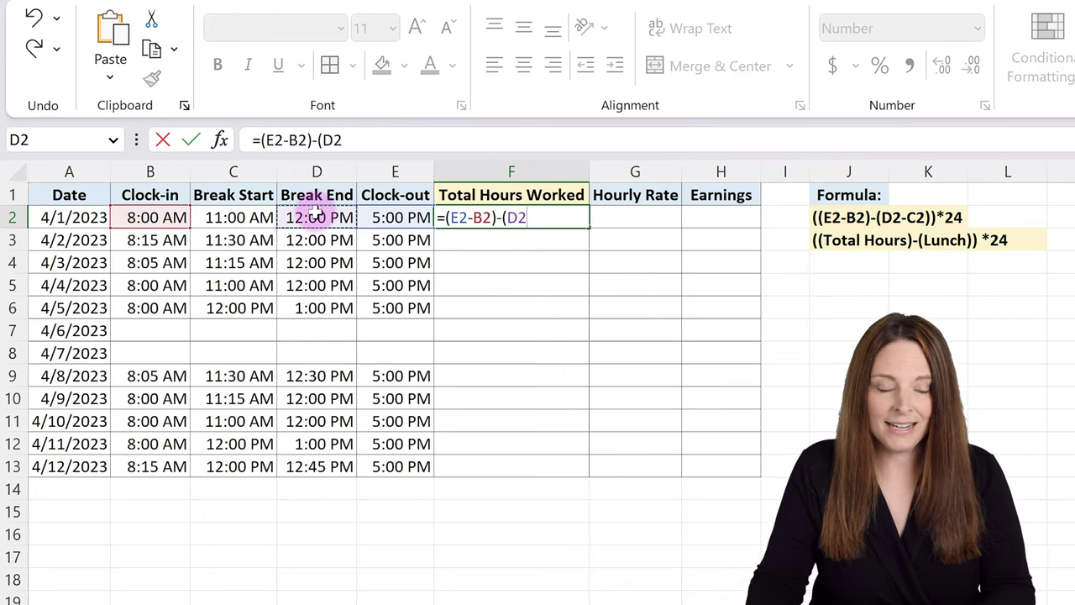
pyautogui.write('-')
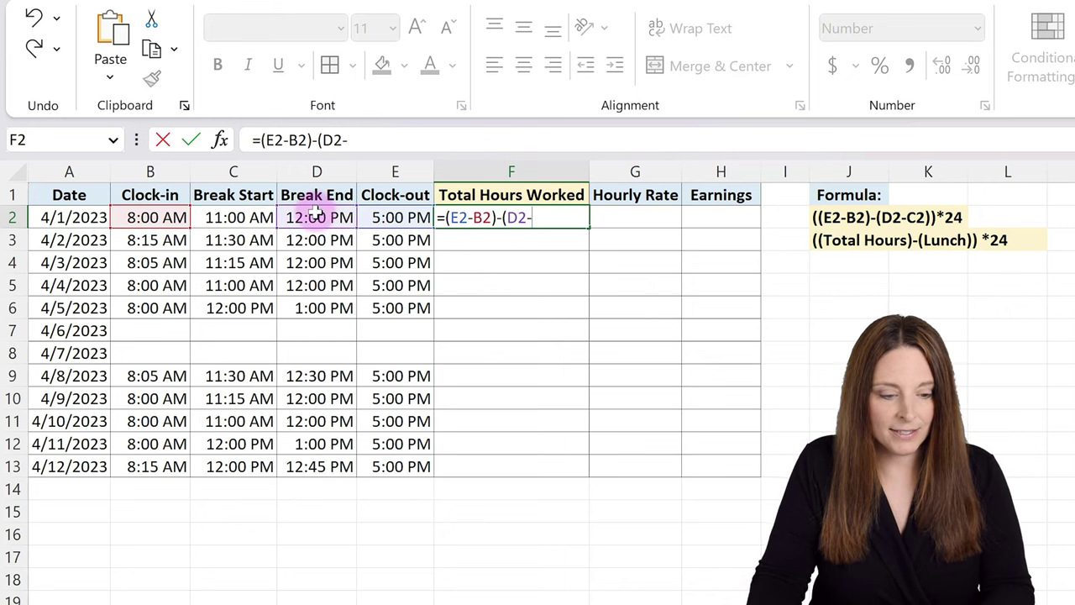
pyautogui.click(212, 216)
pyautogui.write(')')
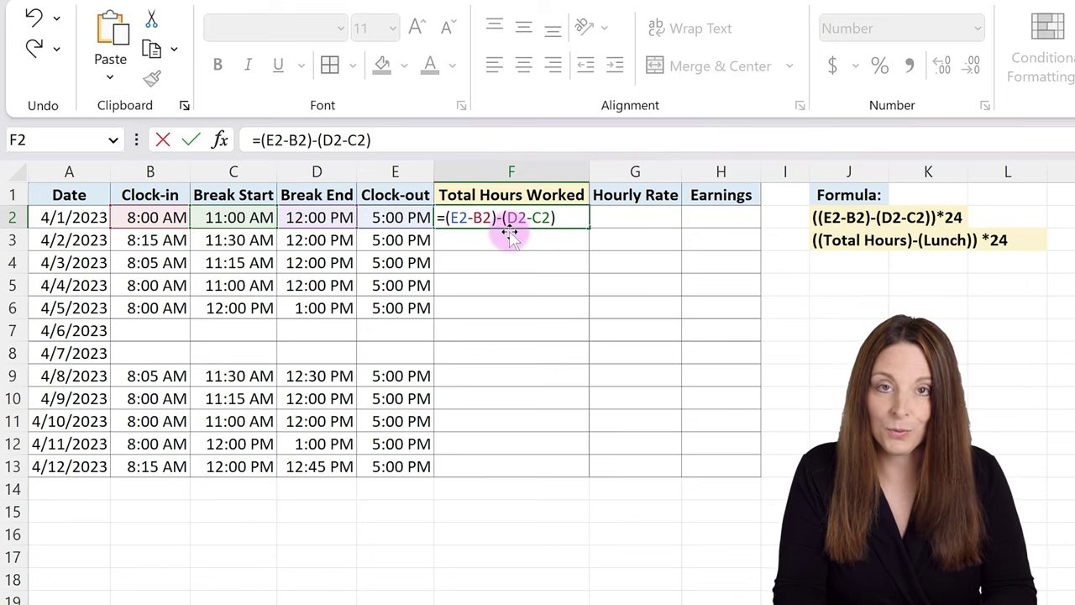
pyautogui.write('(')
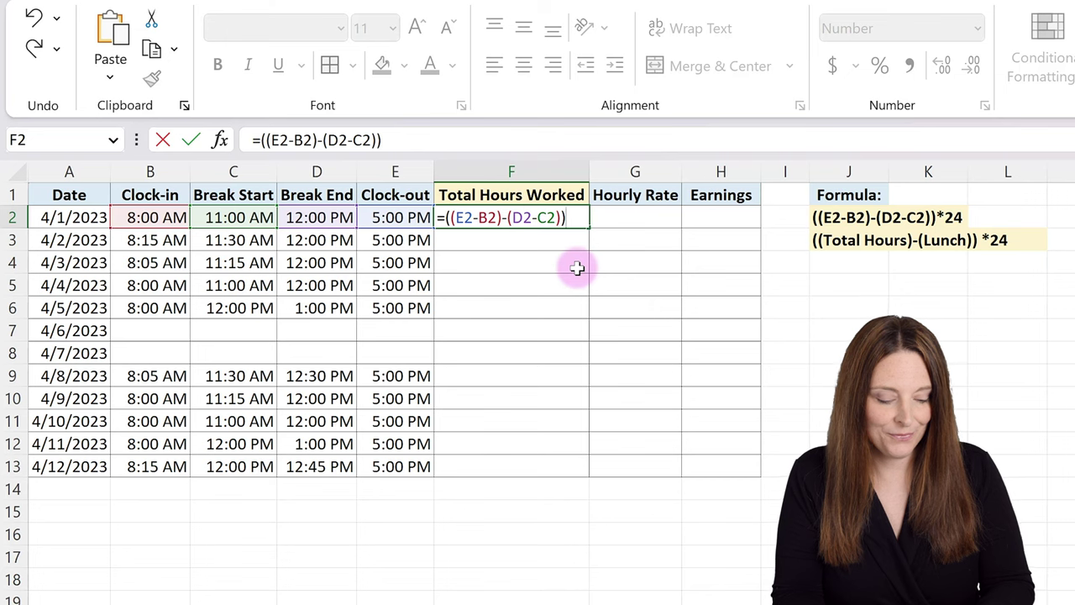
pyautogui.write('24')
pyautogui.press('Return')
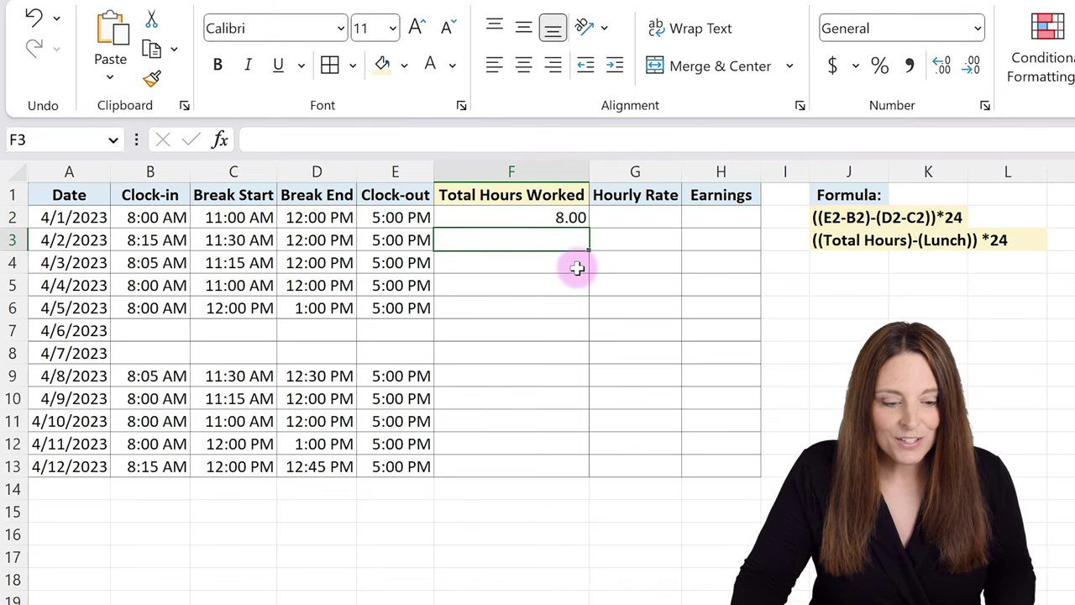
pyautogui.click(522, 216)
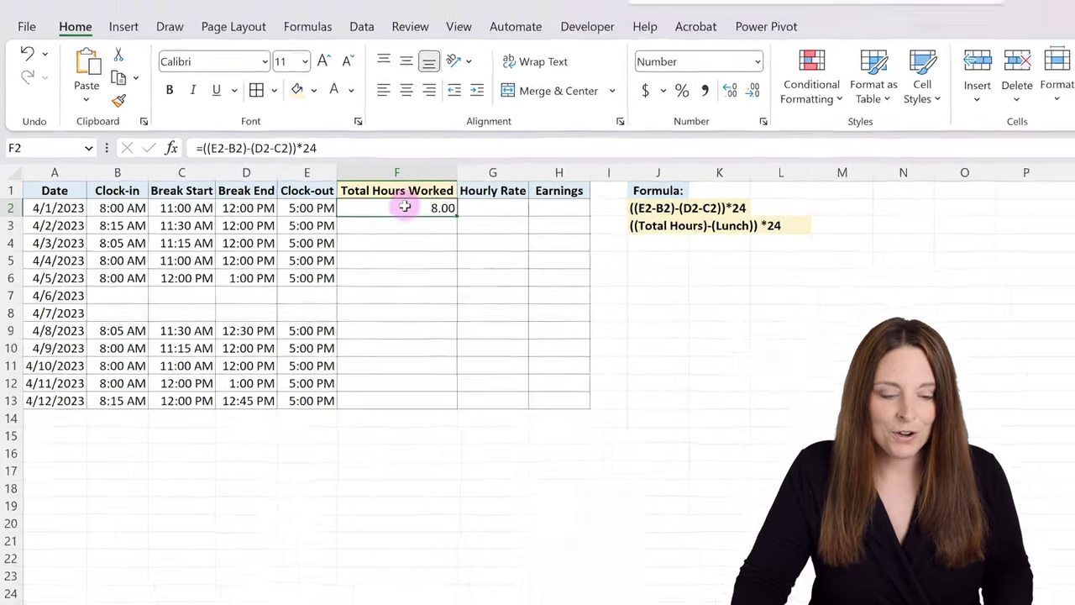
# - Format F2 as a Number with two decimal places so it reads 8.00
pyautogui.rightClick(405, 208)
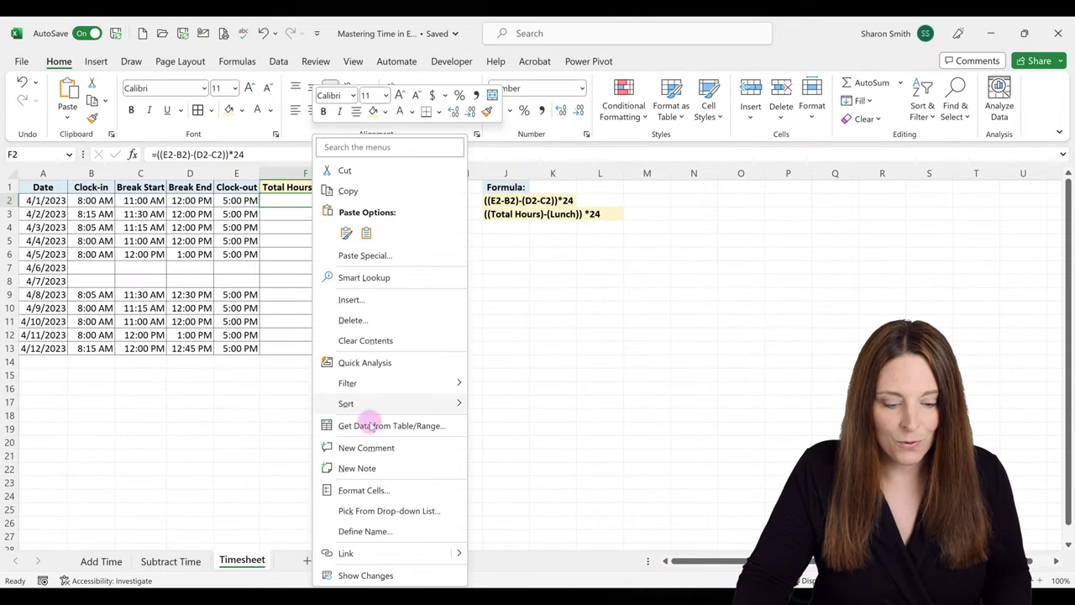
pyautogui.click(376, 491)
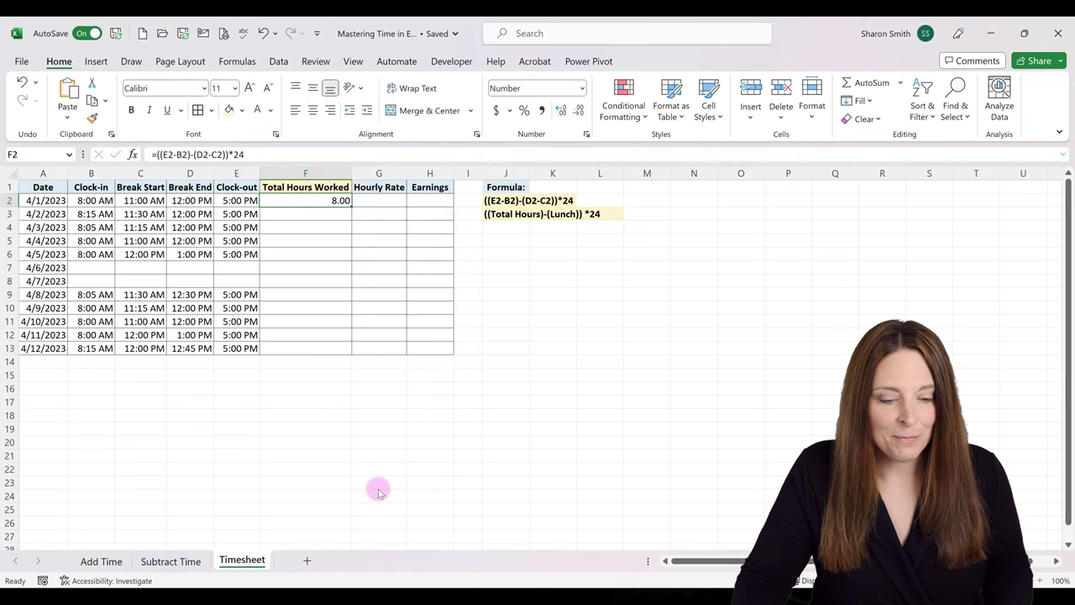
pyautogui.hotkey('ctrl', '1')
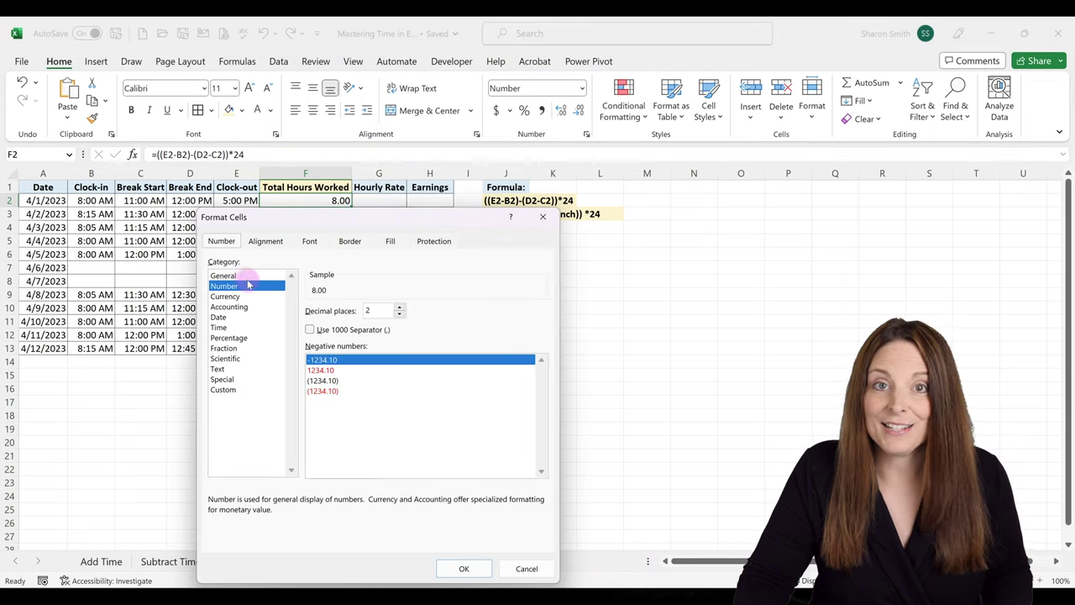
pyautogui.click(465, 569)
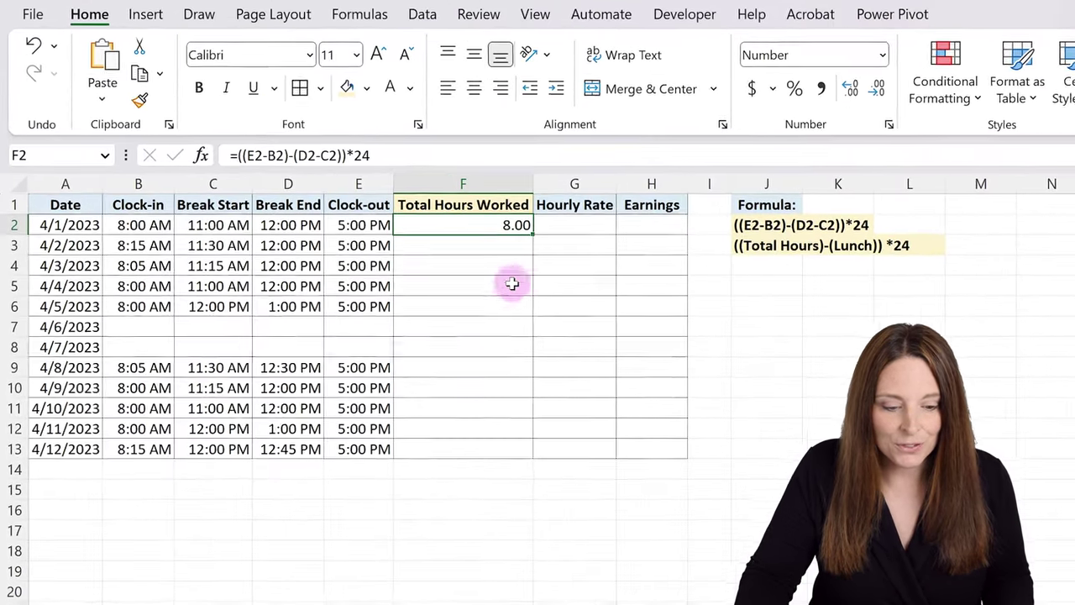
# - Fill the hours formula down to row 13 and fill a 50 hourly rate from G2 down to G13
pyautogui.doubleClick(536, 237)
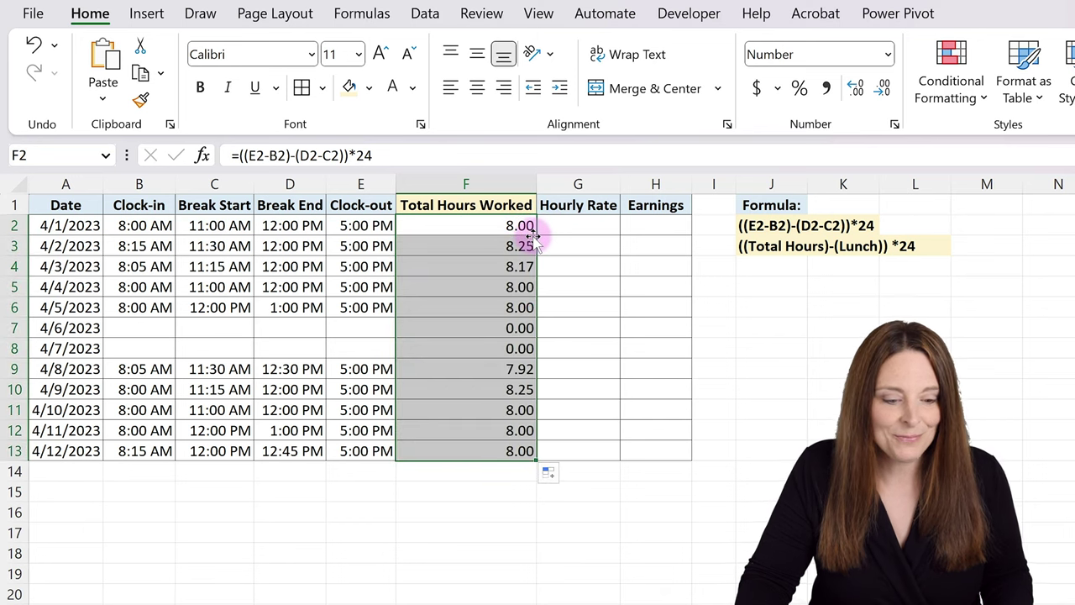
pyautogui.click(587, 226)
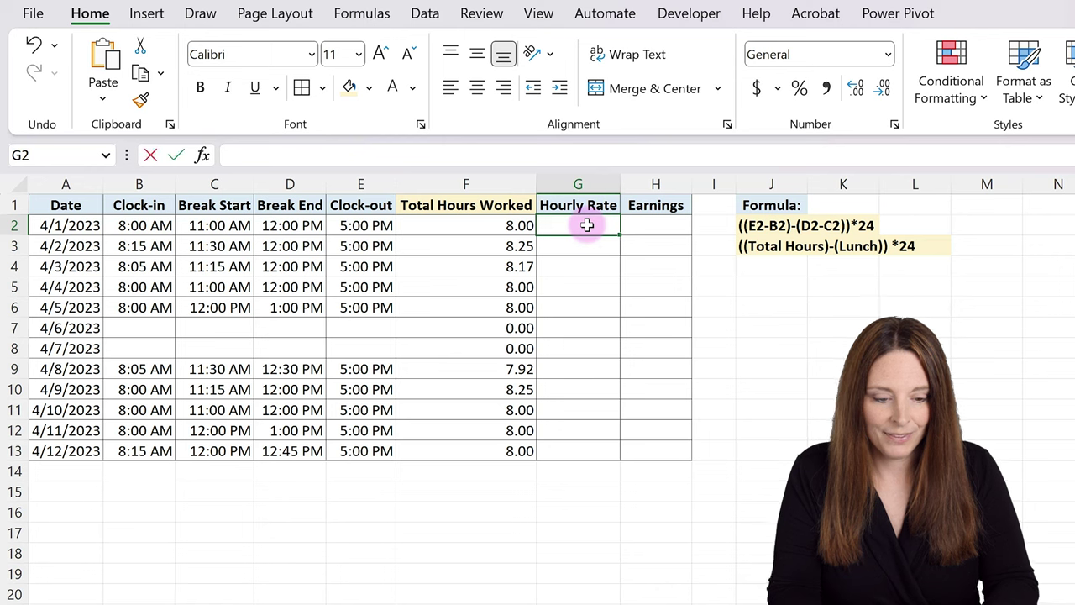
pyautogui.press('Return')
pyautogui.click(603, 226)
pyautogui.doubleClick(619, 236)
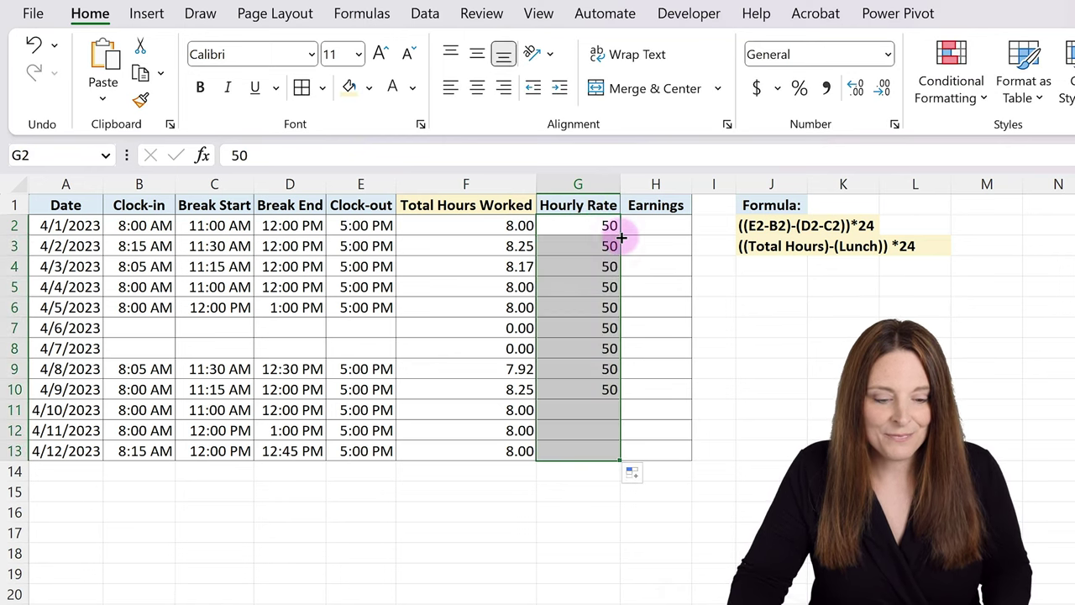
# - Apply Accounting currency format to the Hourly Rate and Earnings columns
pyautogui.click(576, 184)
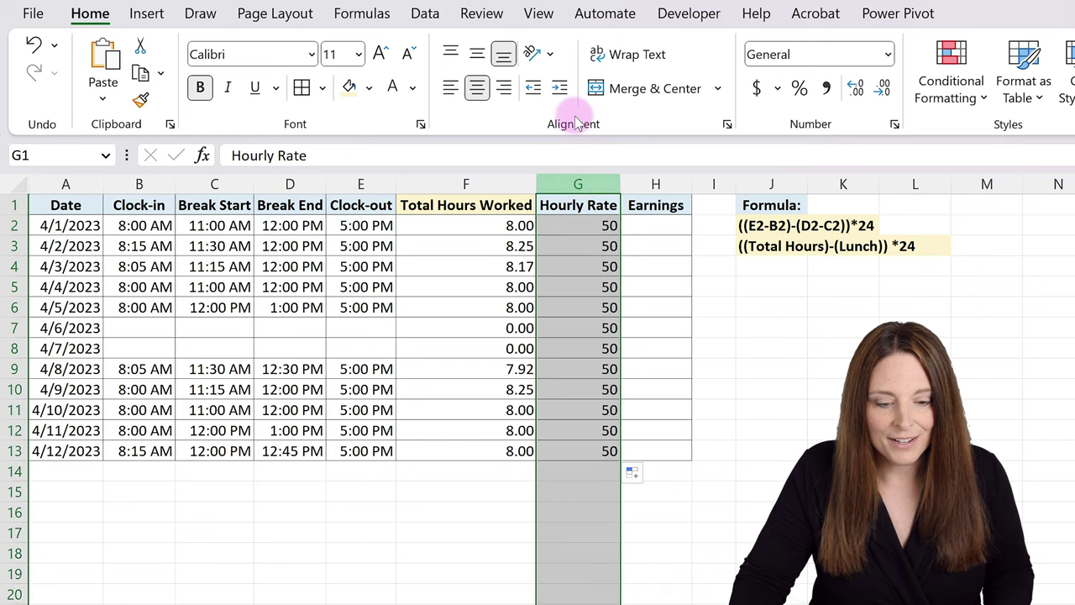
pyautogui.click(755, 89)
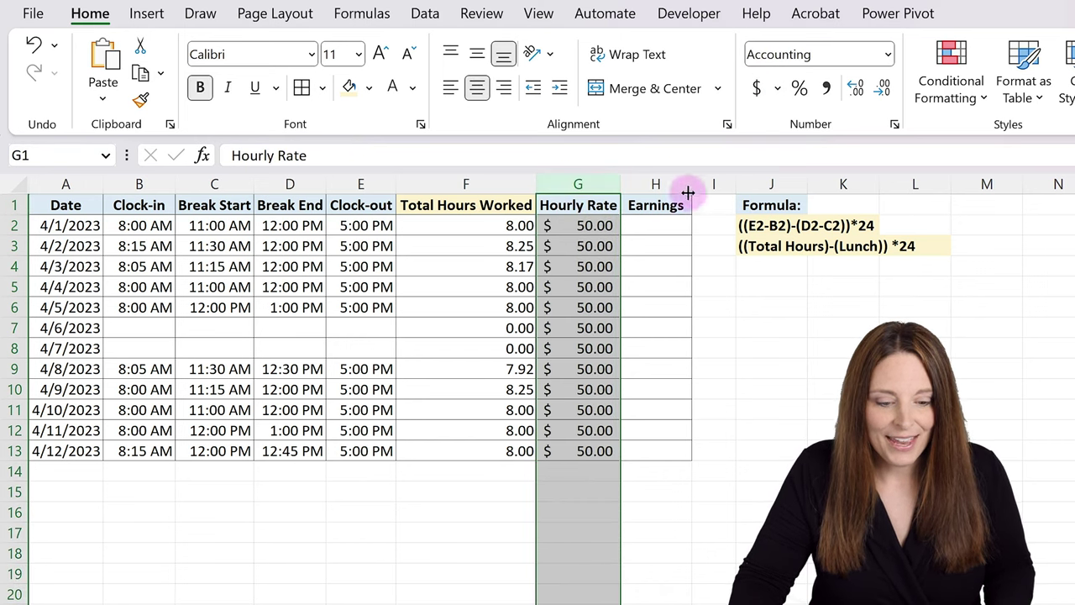
pyautogui.click(658, 178)
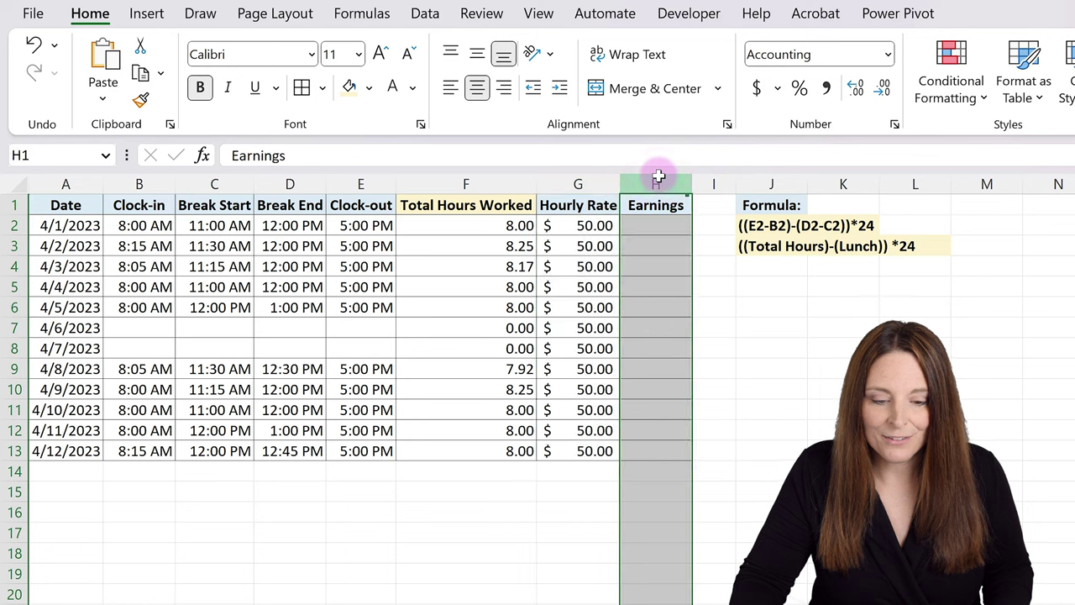
pyautogui.click(757, 88)
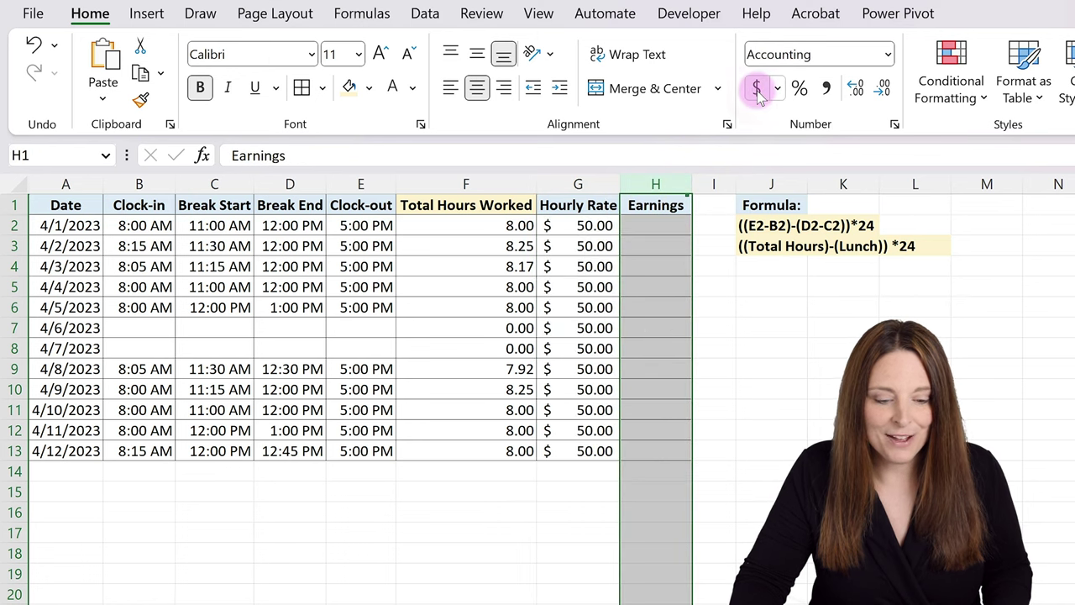
# - Enter =G2*F2 in H2 and fill the earnings formula down to H13
pyautogui.click(648, 225)
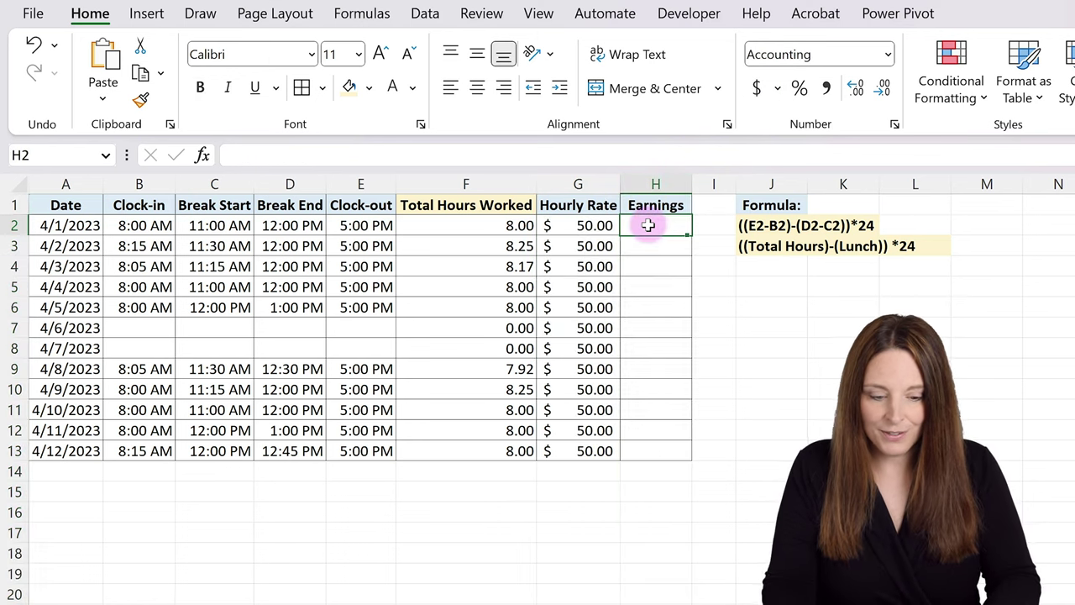
pyautogui.write('=')
pyautogui.click(587, 225)
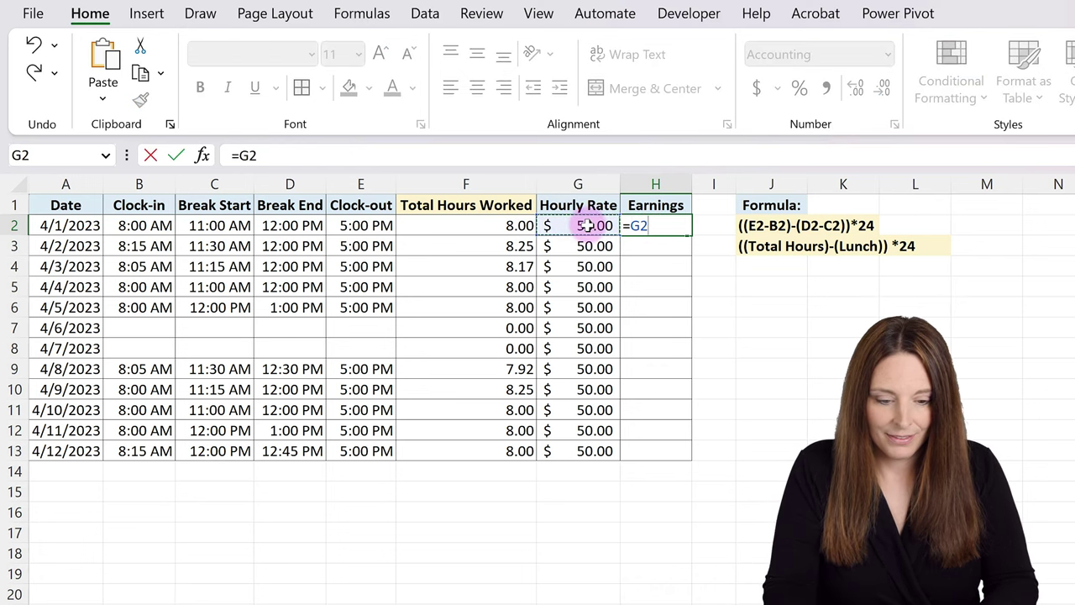
pyautogui.click(491, 226)
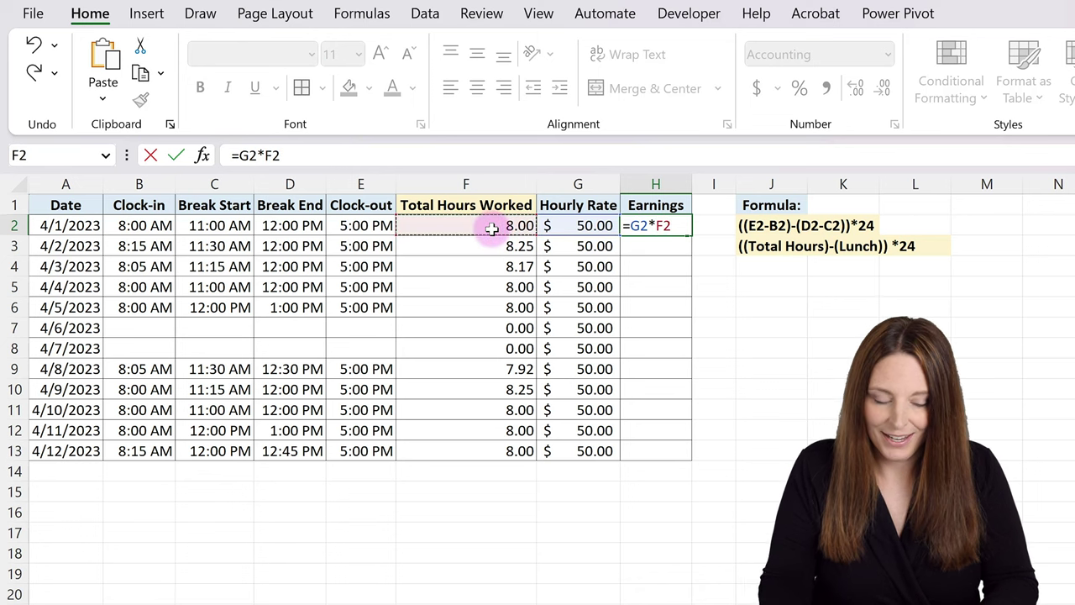
pyautogui.press('Return')
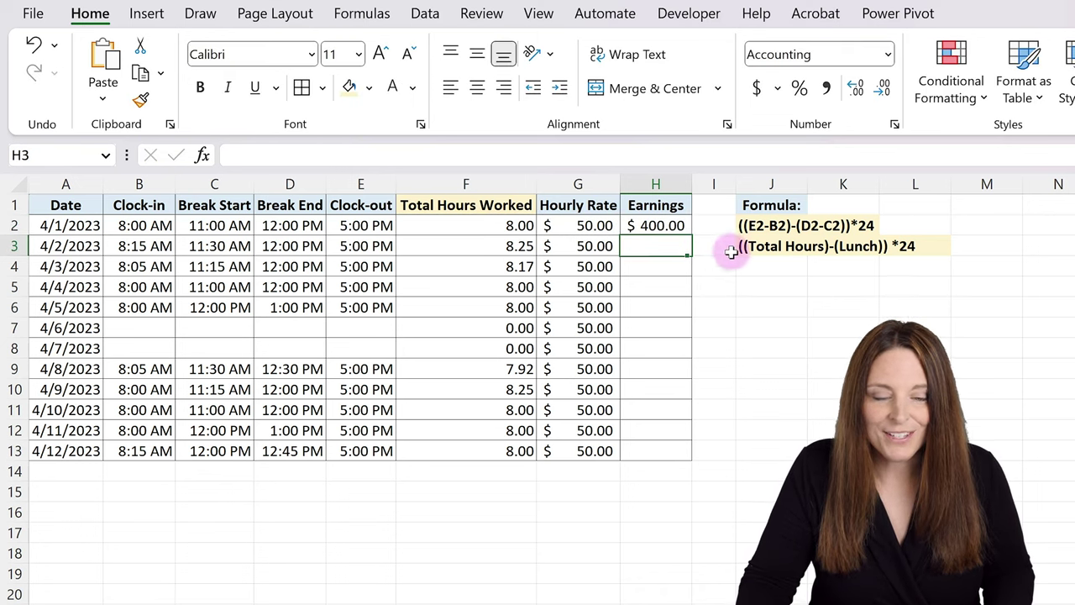
pyautogui.click(674, 223)
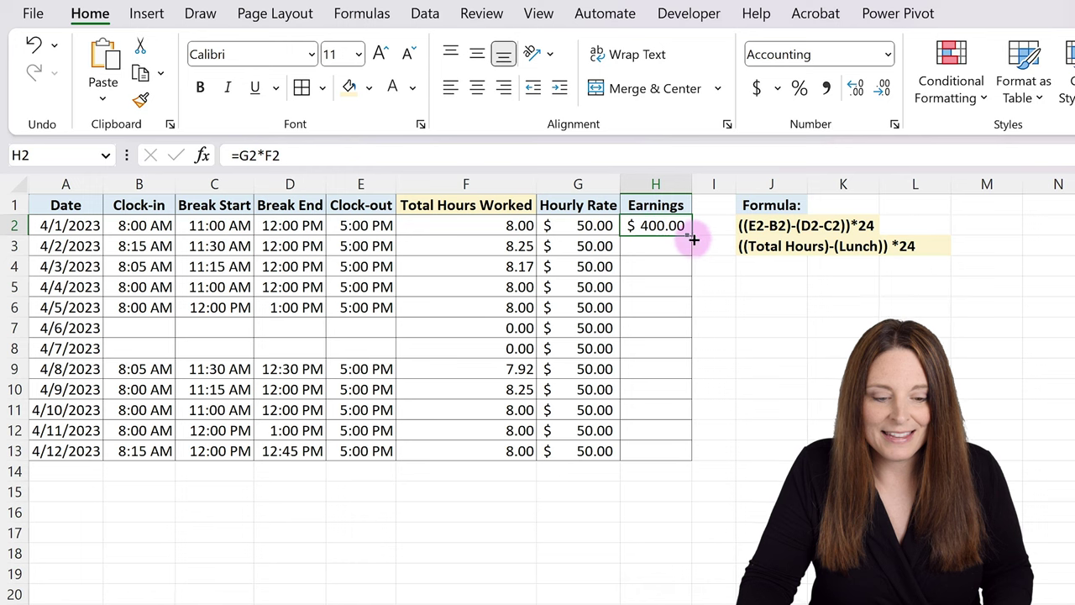
pyautogui.doubleClick(691, 235)
pyautogui.click(718, 282)
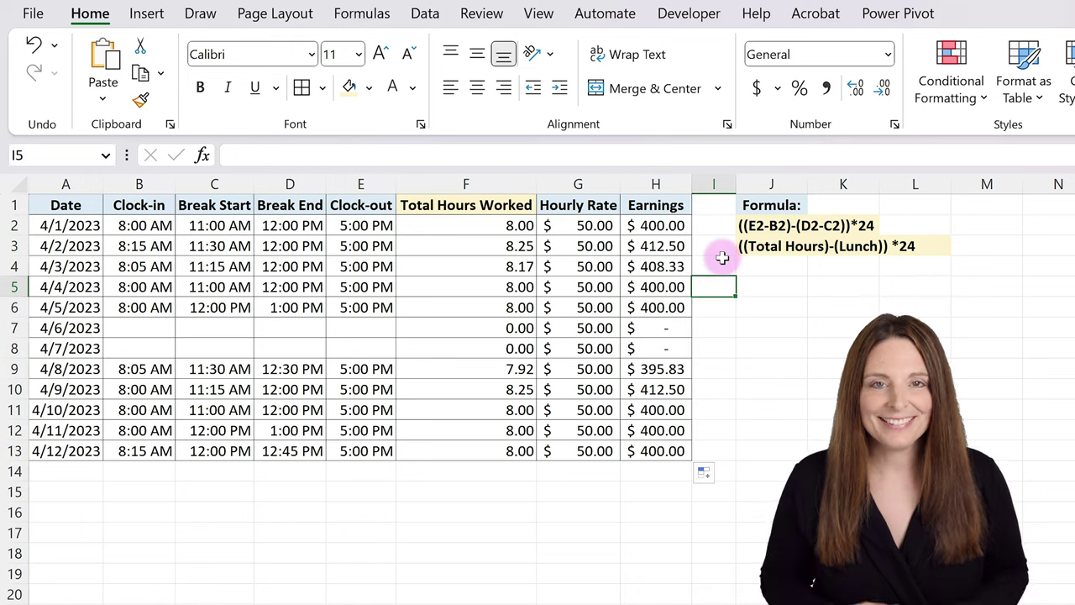